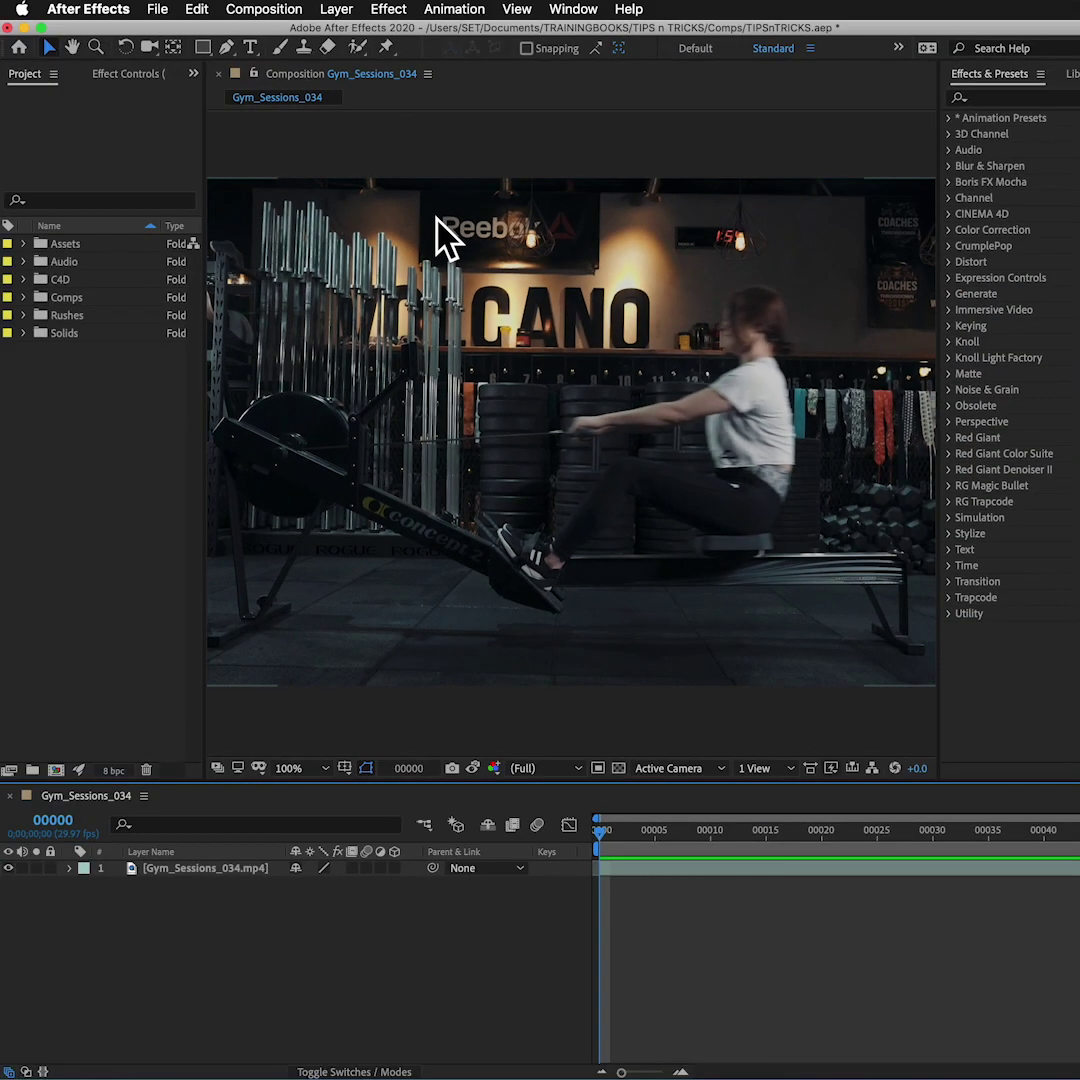
Add a null object layer to the composition and rename it Woman Null.
click(337, 12)
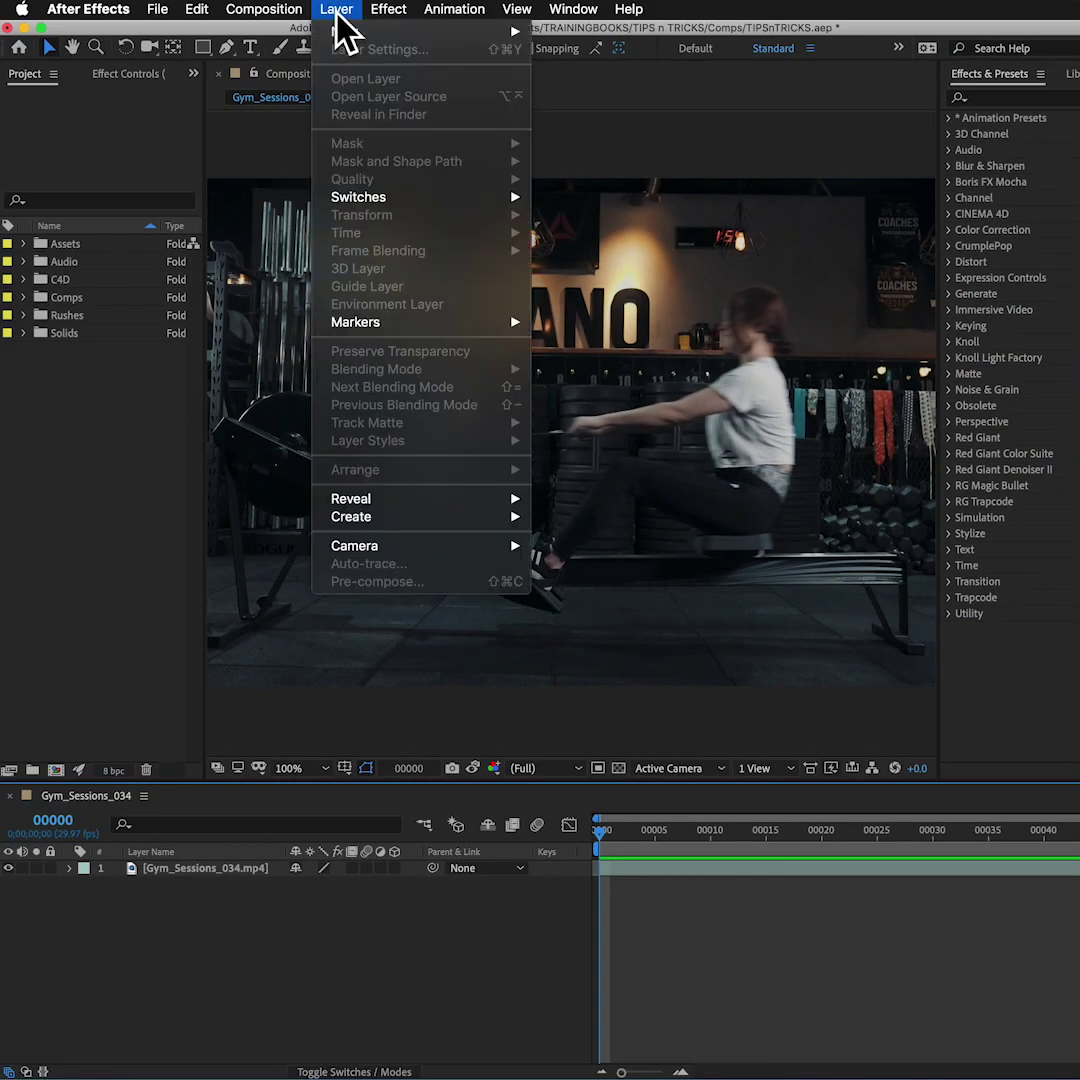
mouse_move(338, 30)
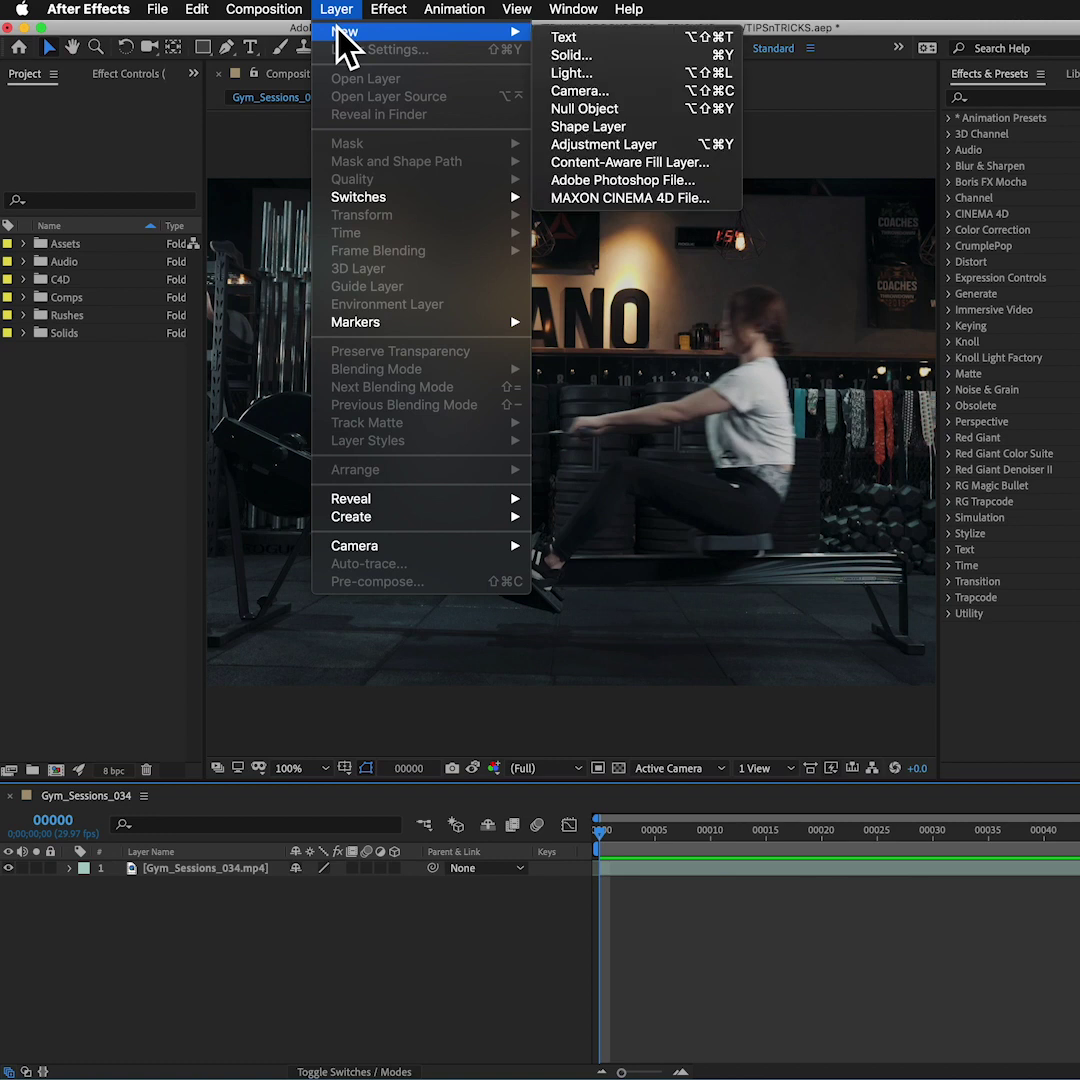
click(609, 111)
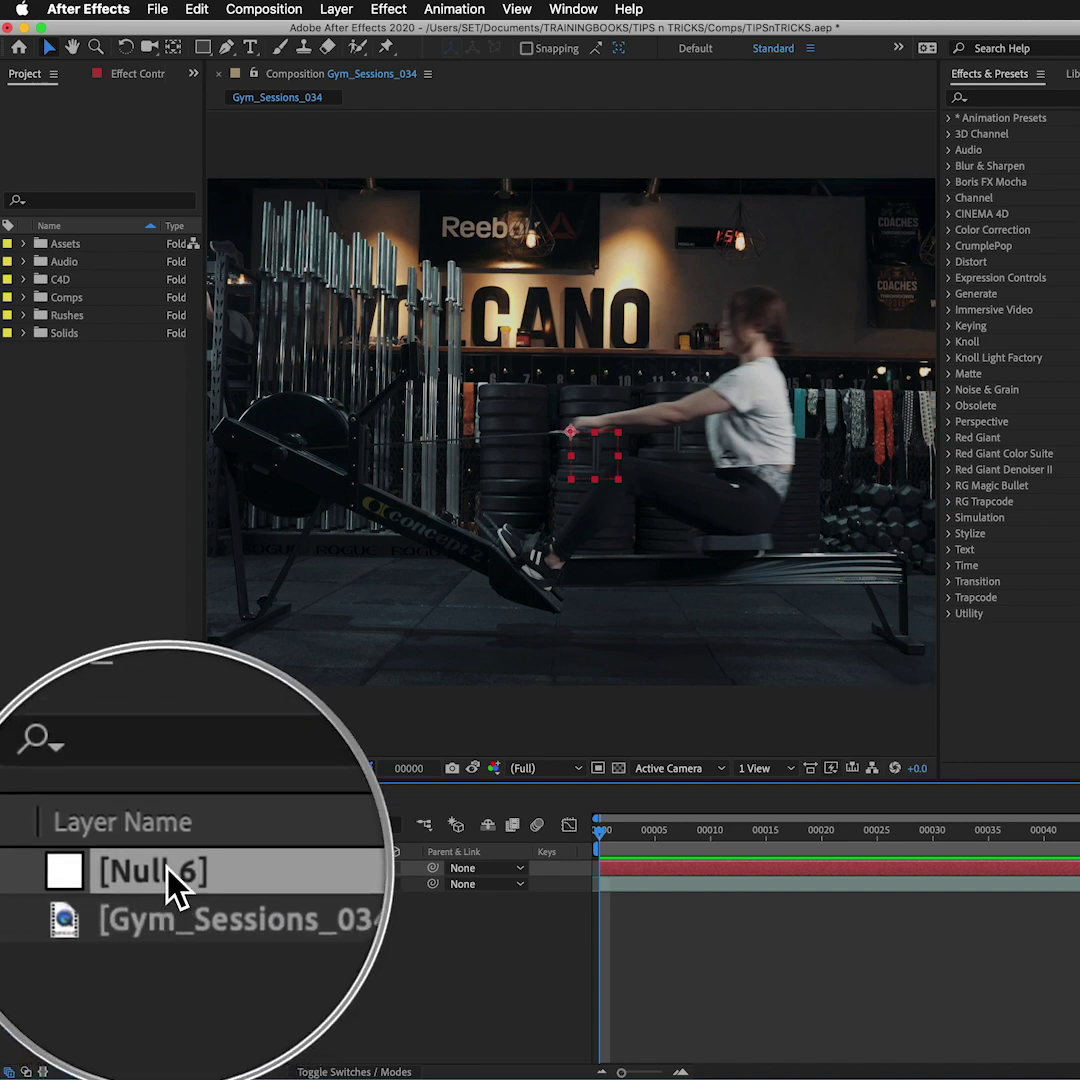
key(Return)
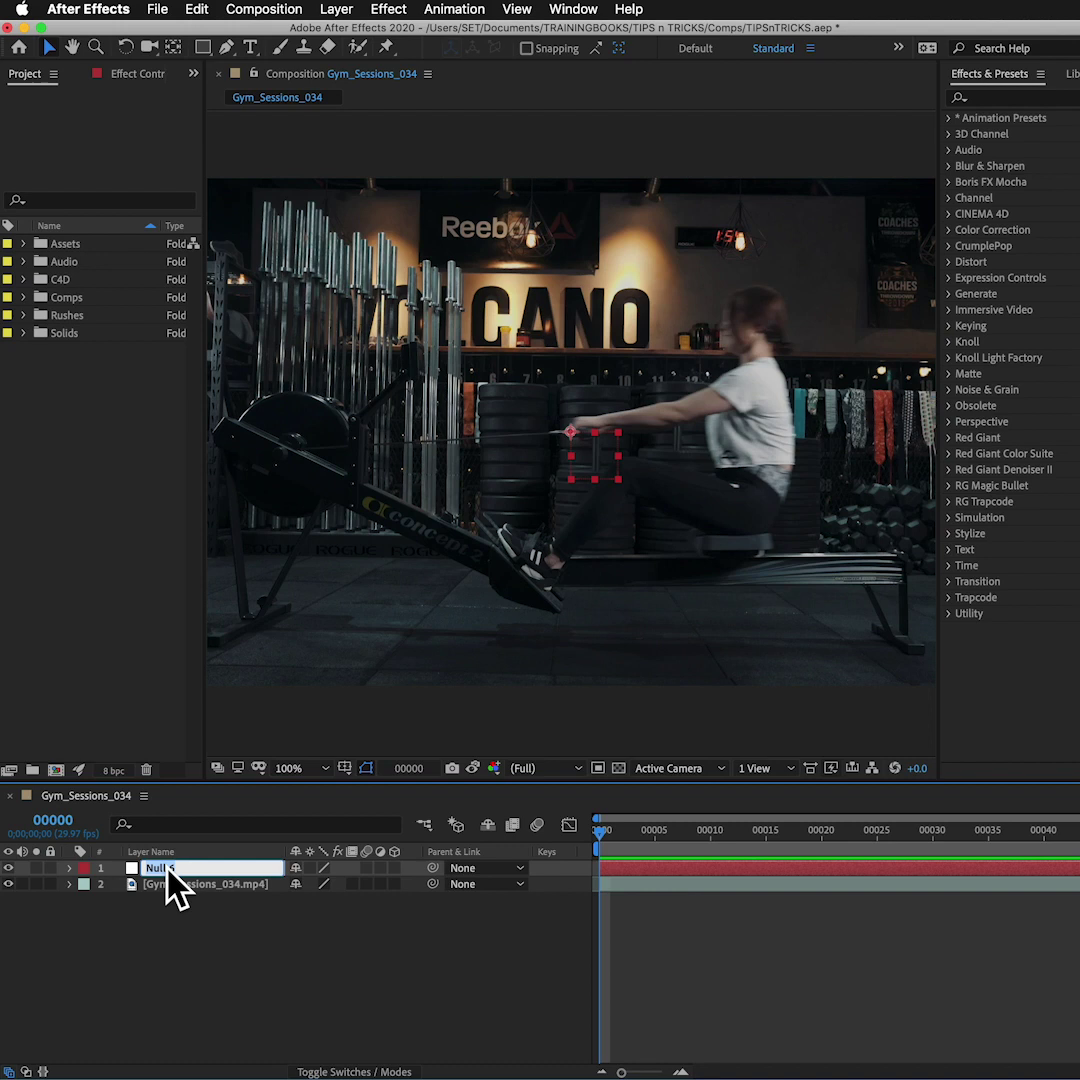
text(Woman)
key(Return)
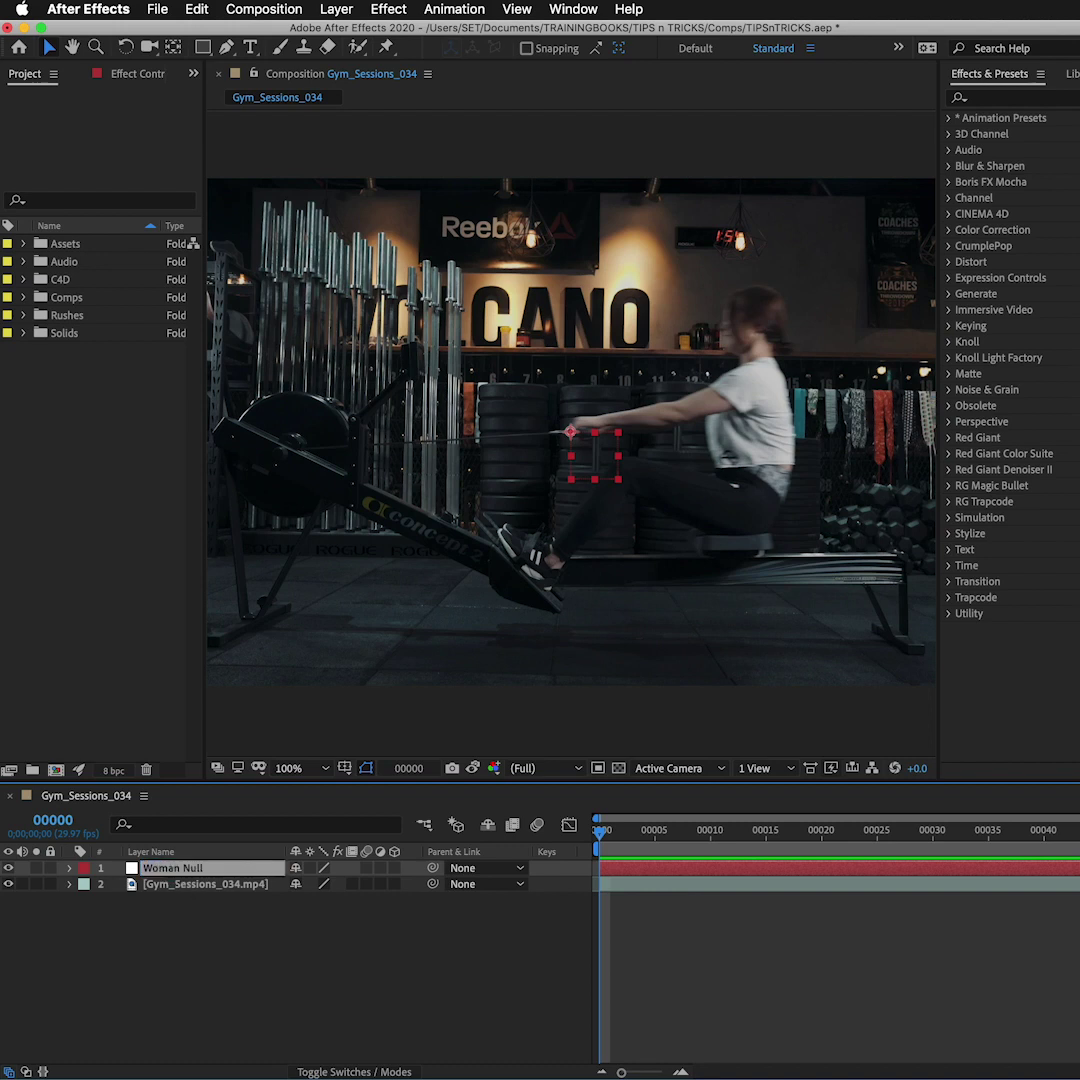
Start Track Motion on the Gym_Sessions_034.mp4 layer with the Woman Null layer as its motion target.
click(201, 885)
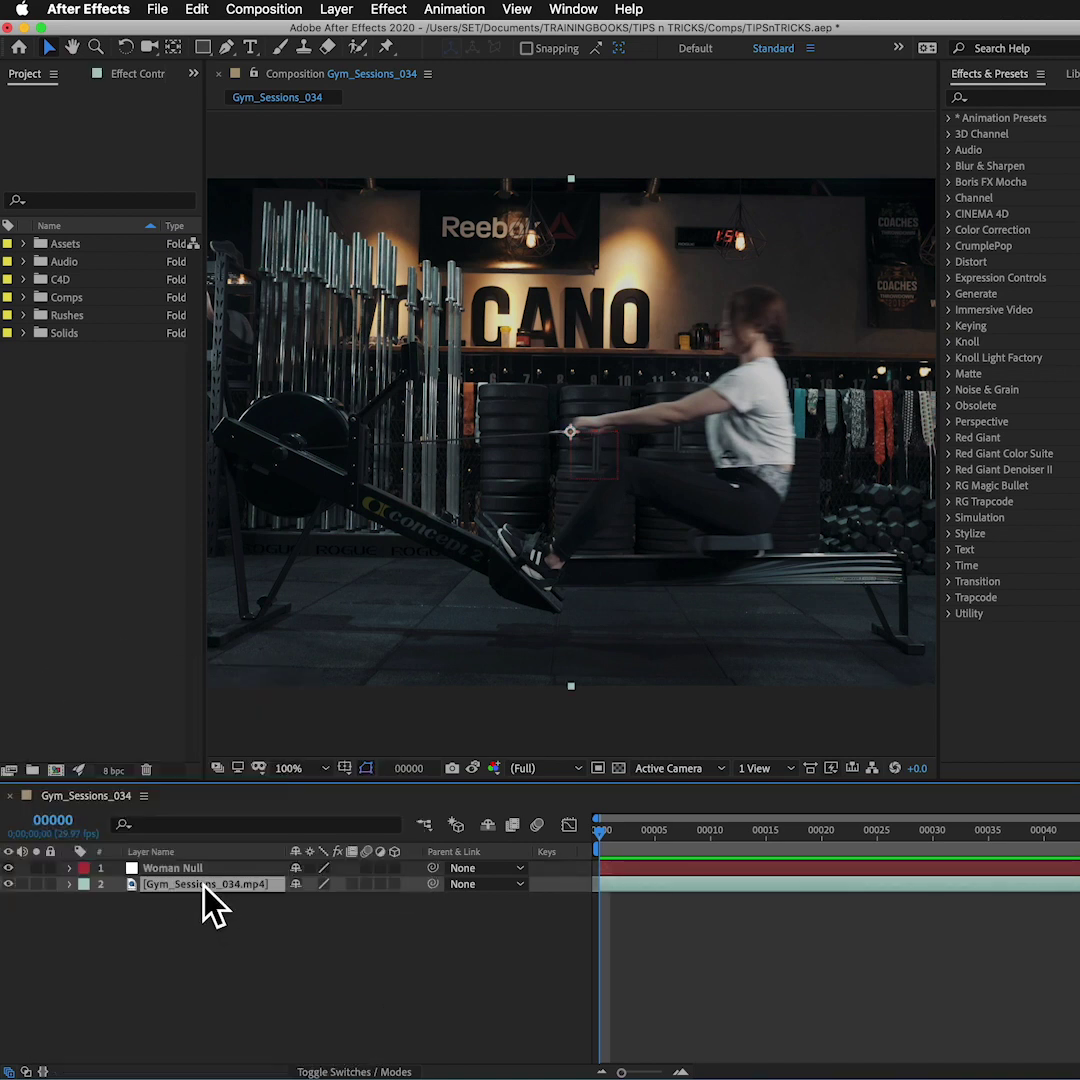
click(428, 12)
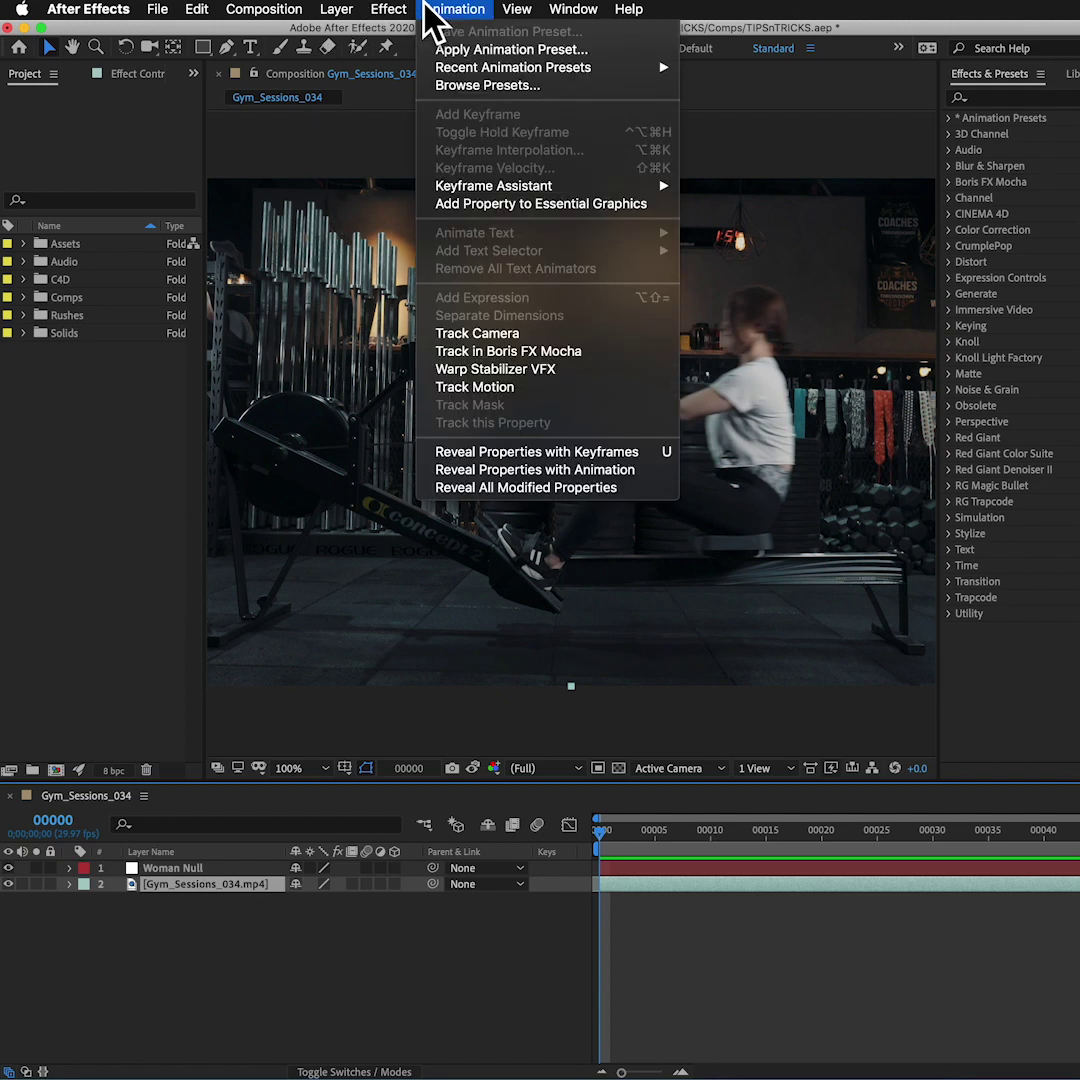
click(514, 389)
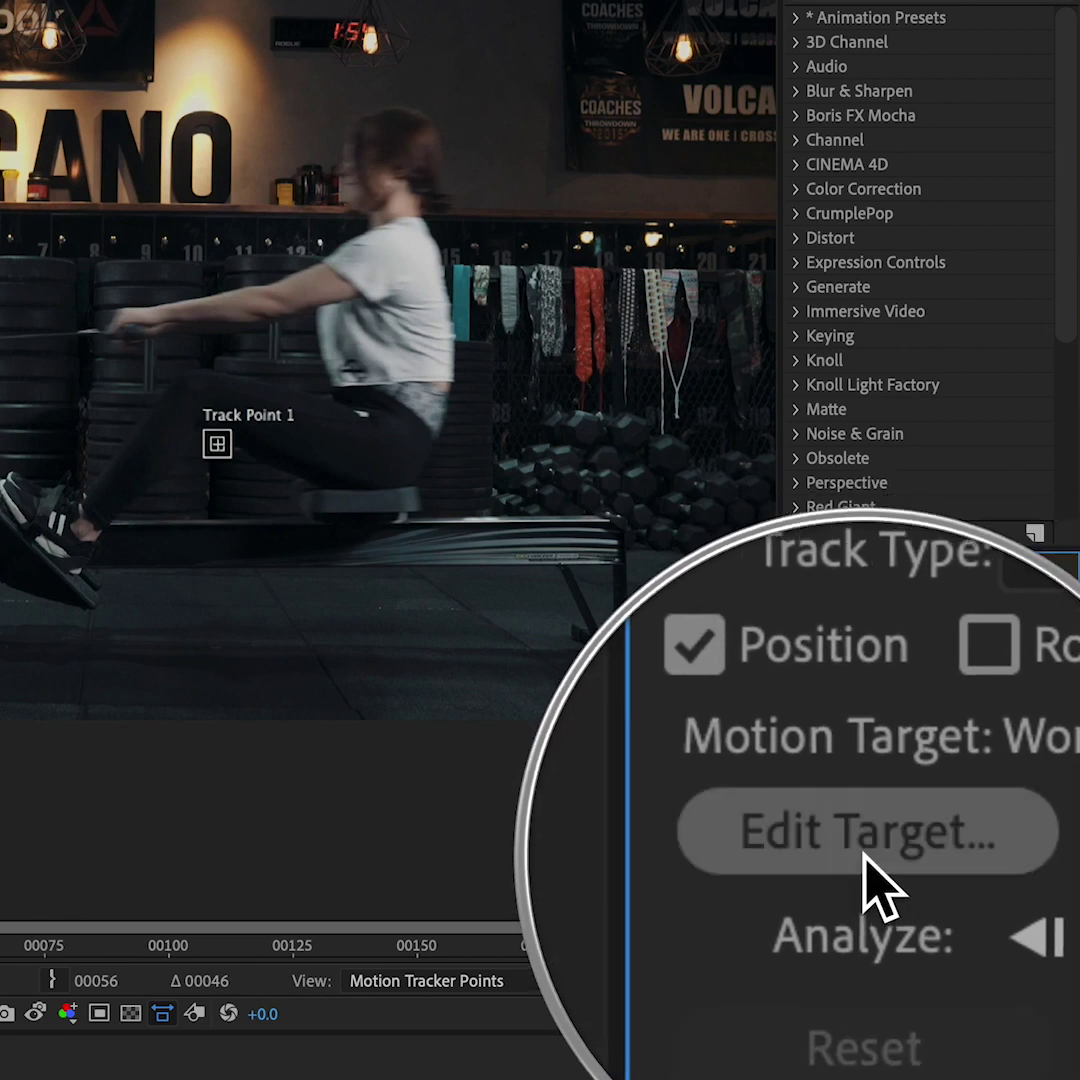
click(863, 847)
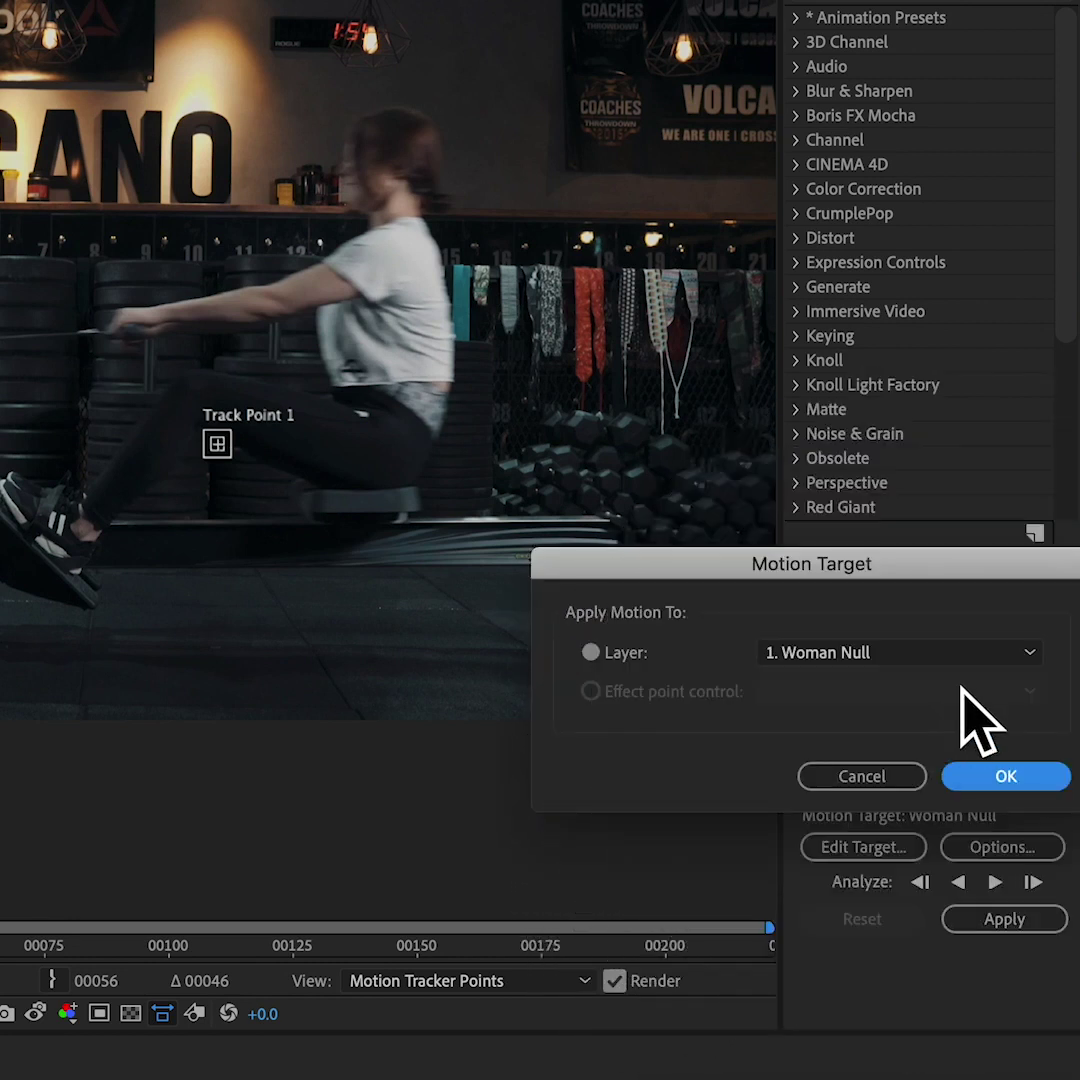
click(990, 652)
click(925, 684)
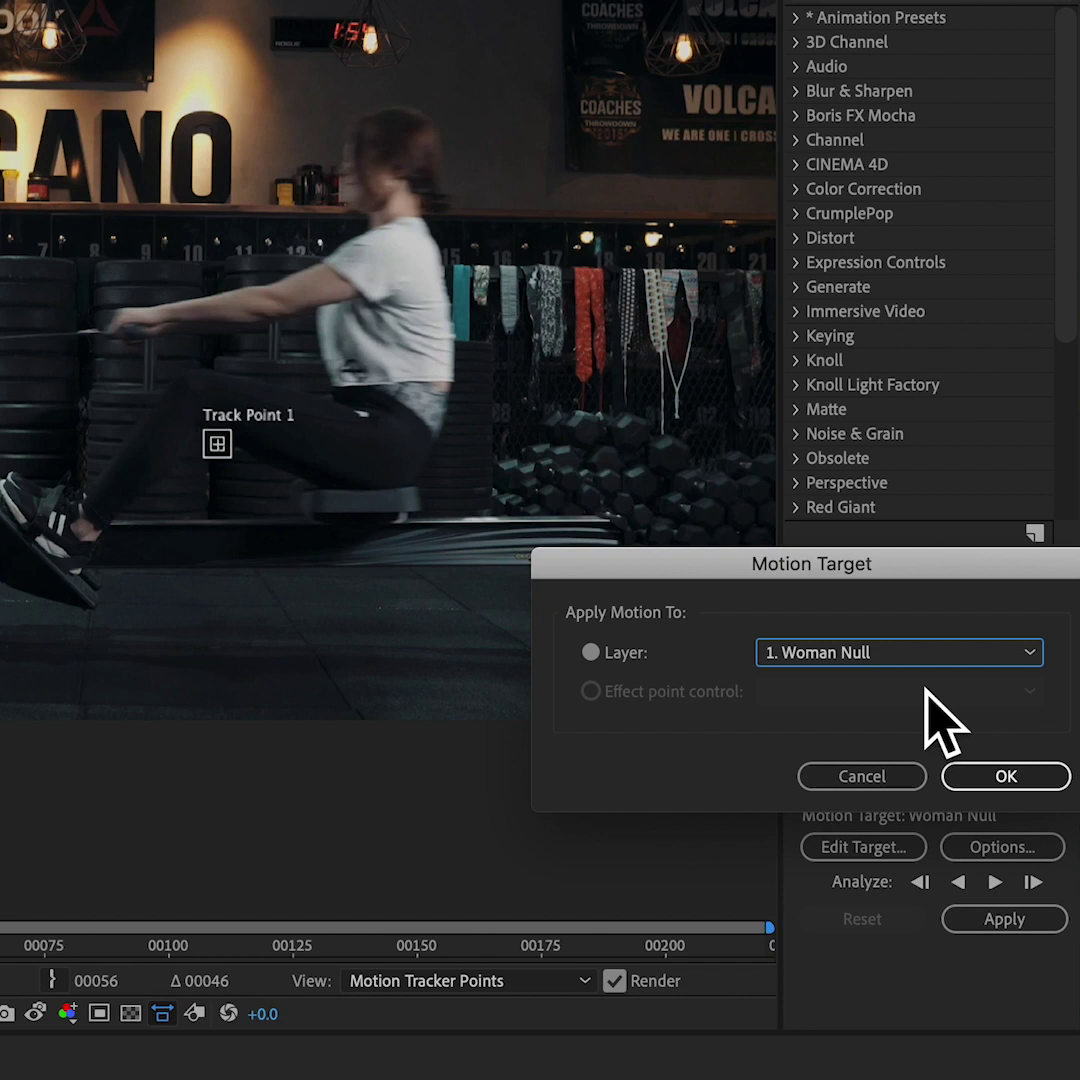
click(1006, 776)
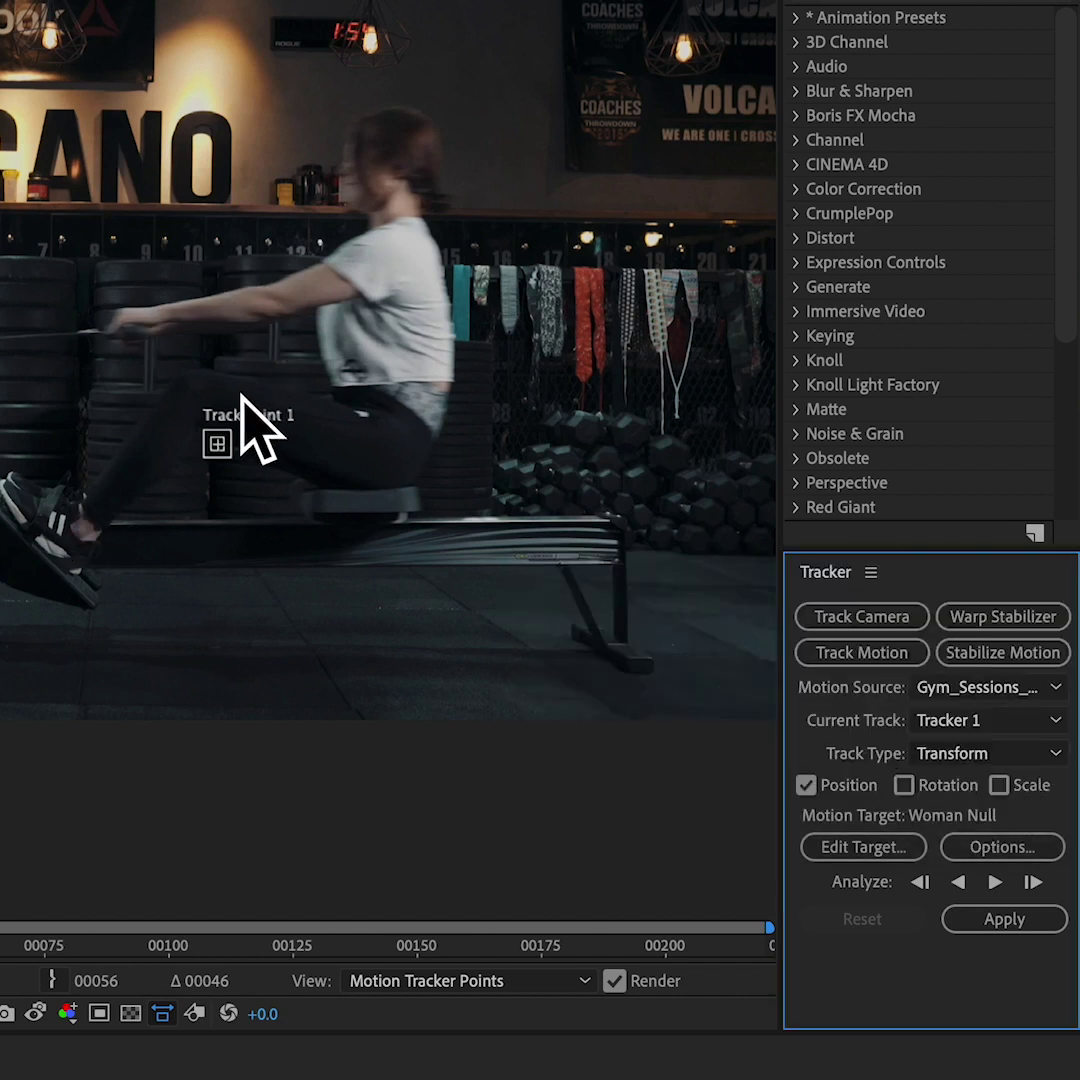
Place Track Point 1 on the back of the woman's shirt collar, adjusting its feature region and widening its search region.
scroll(222, 440, up, 2)
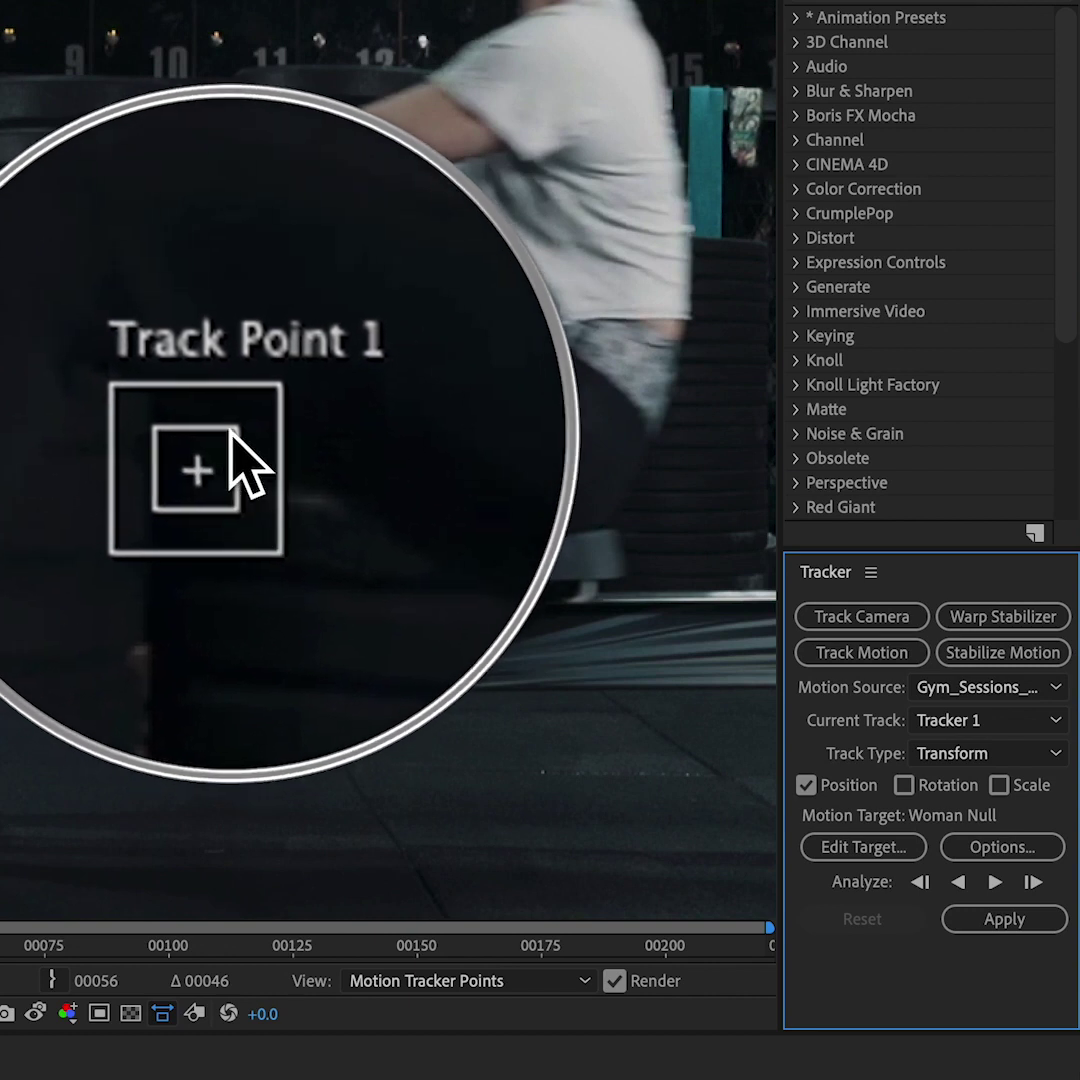
click(231, 436)
drag(231, 436, 525, 190)
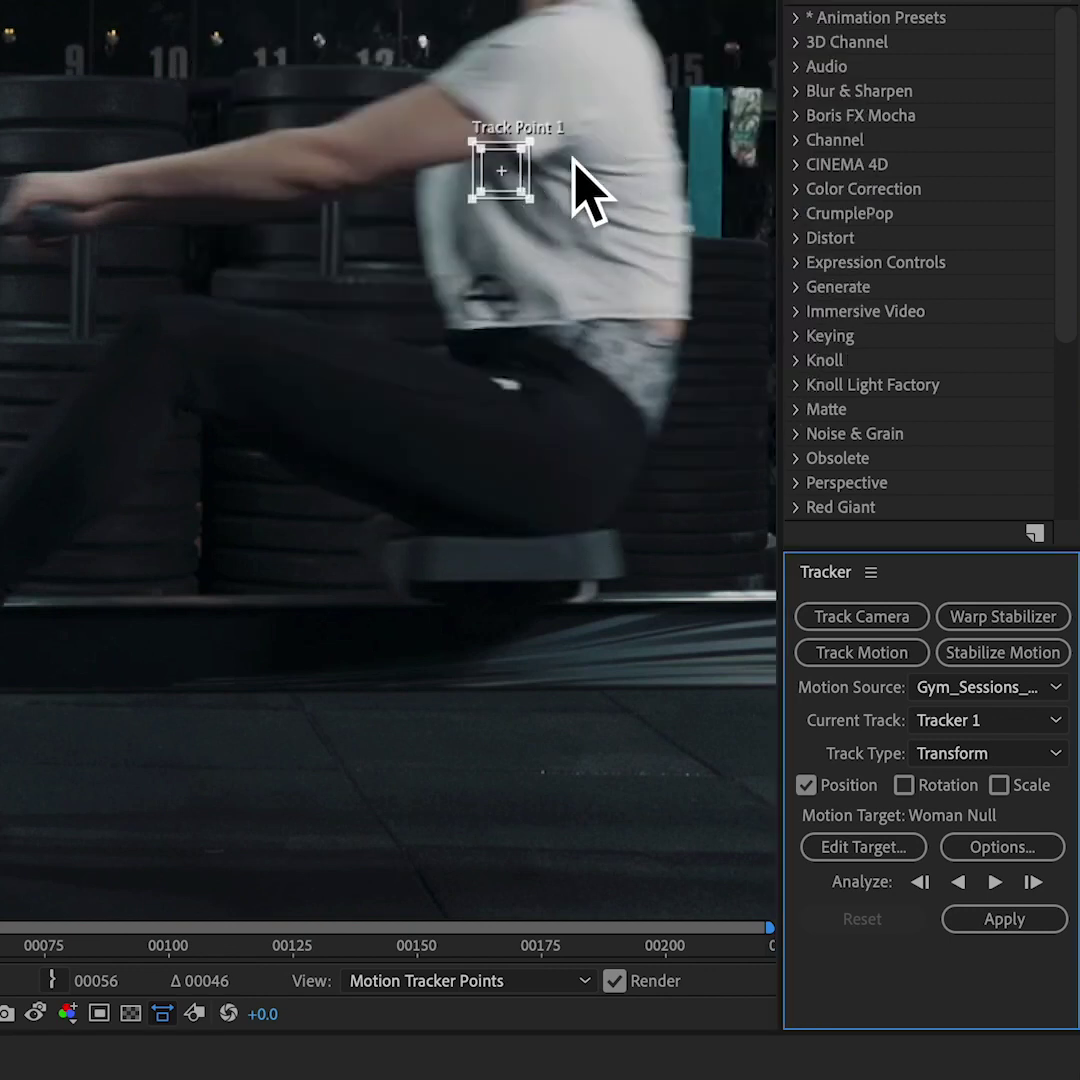
drag(595, 164, 441, 422)
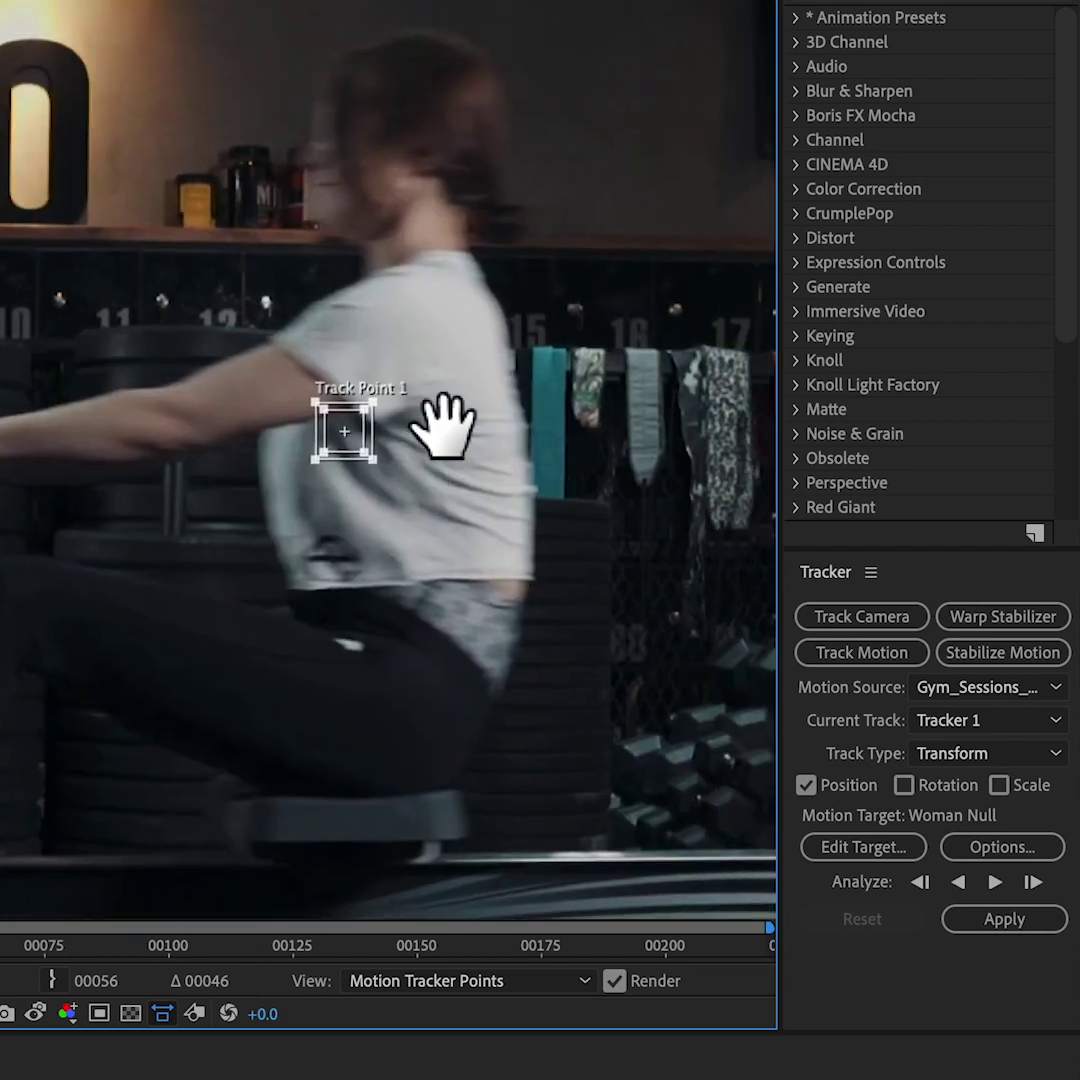
drag(354, 441, 476, 266)
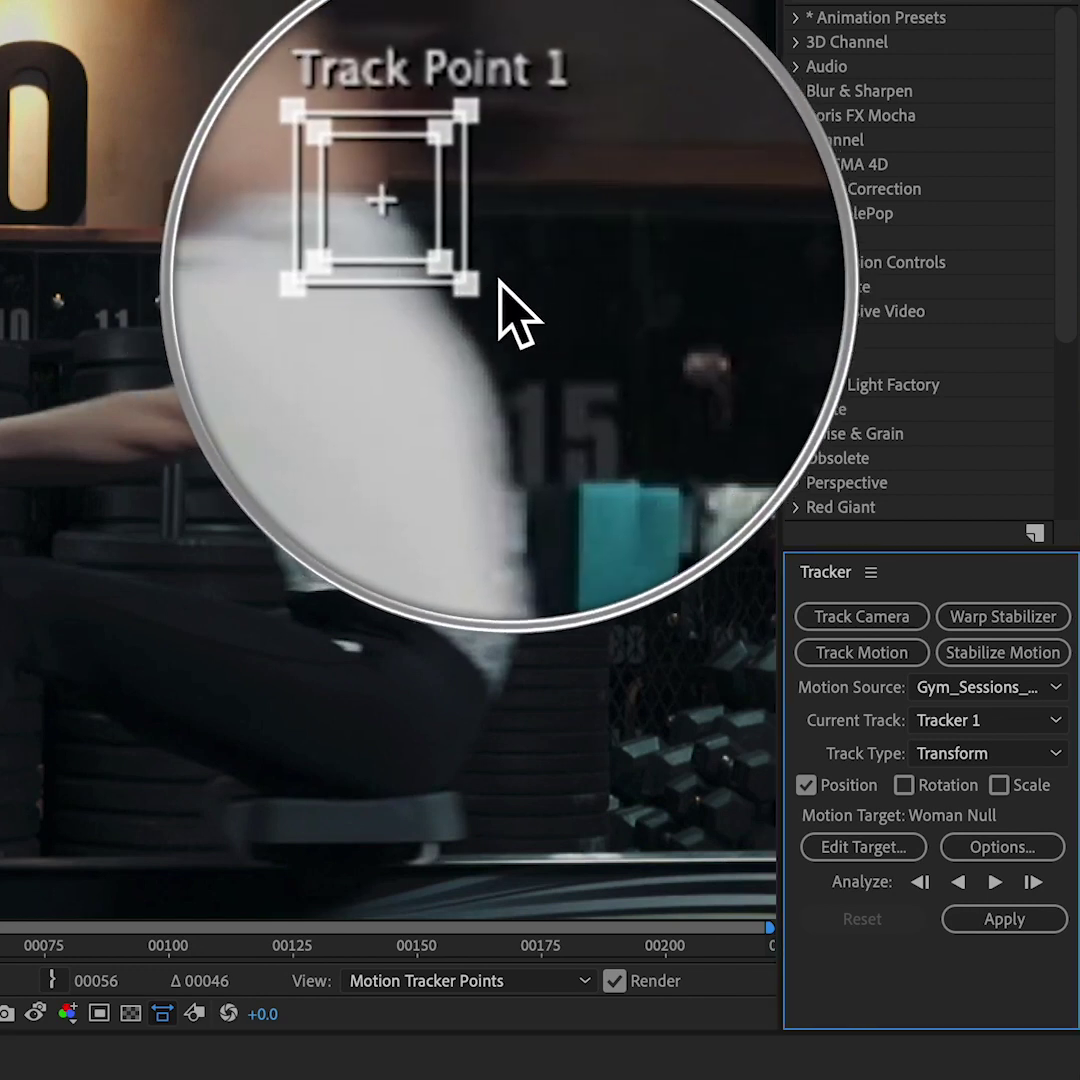
drag(487, 276, 485, 277)
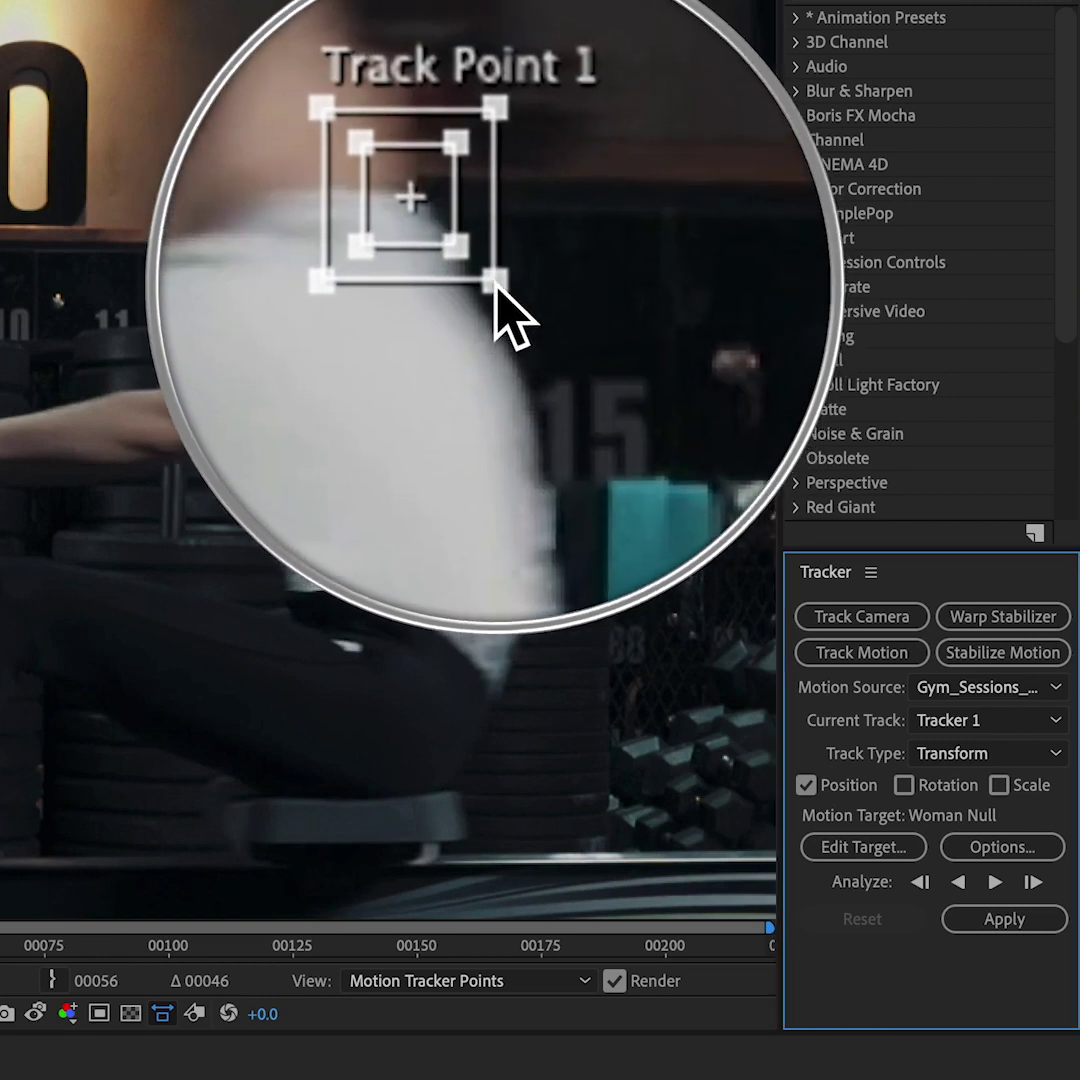
drag(494, 284, 528, 296)
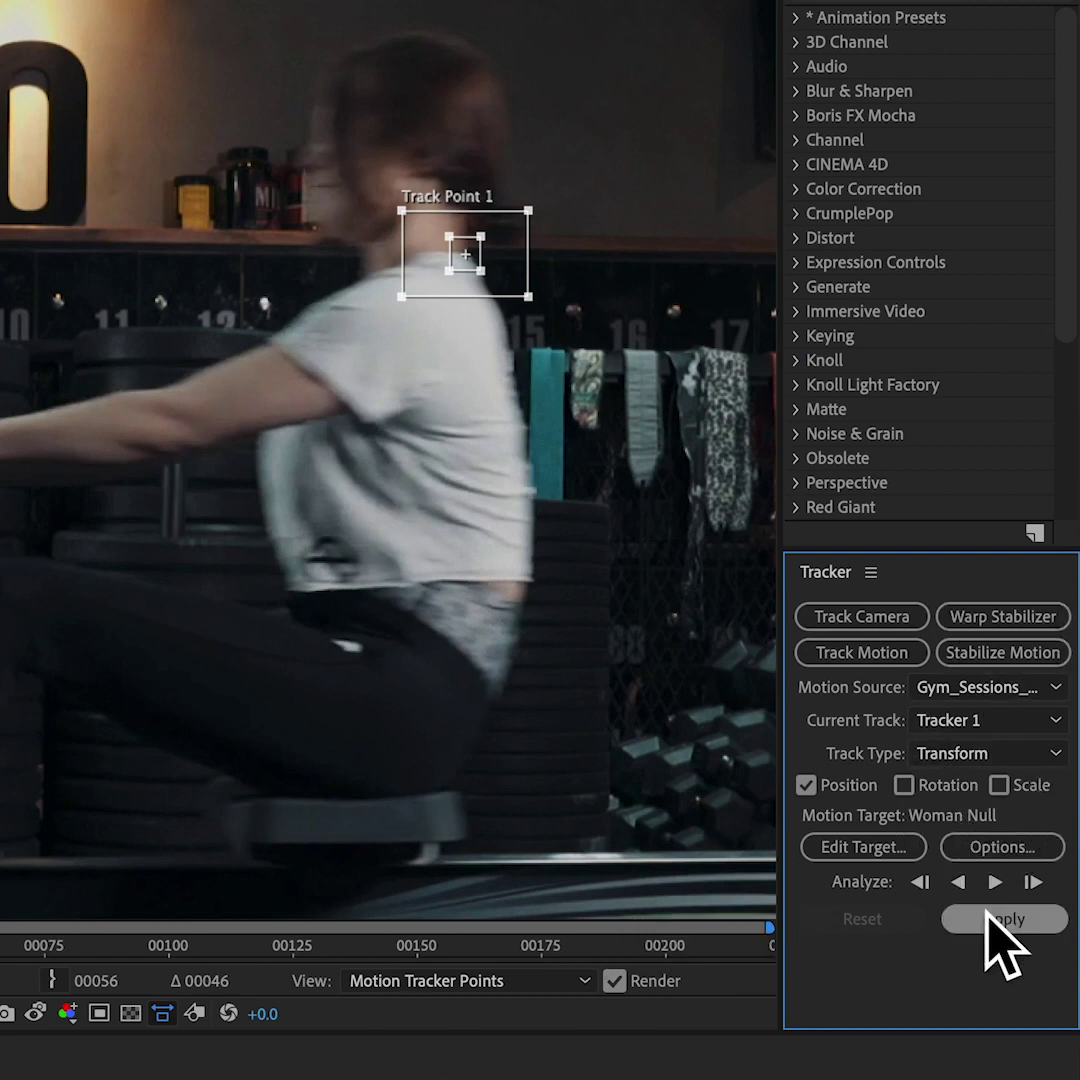
Analyze the track point's motion forward, stepping single frames first and continuing through the rest of the clip.
click(1033, 880)
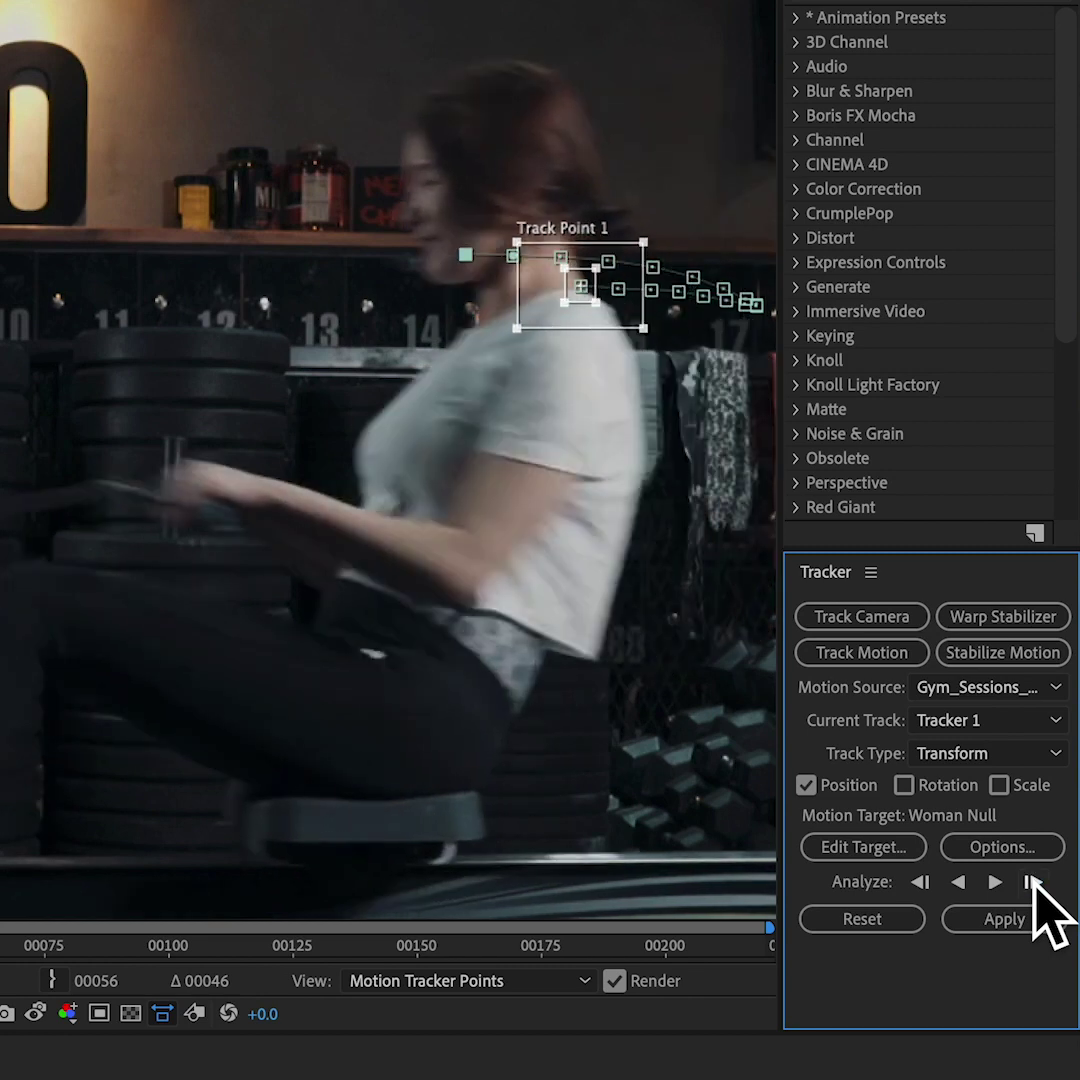
click(1033, 881)
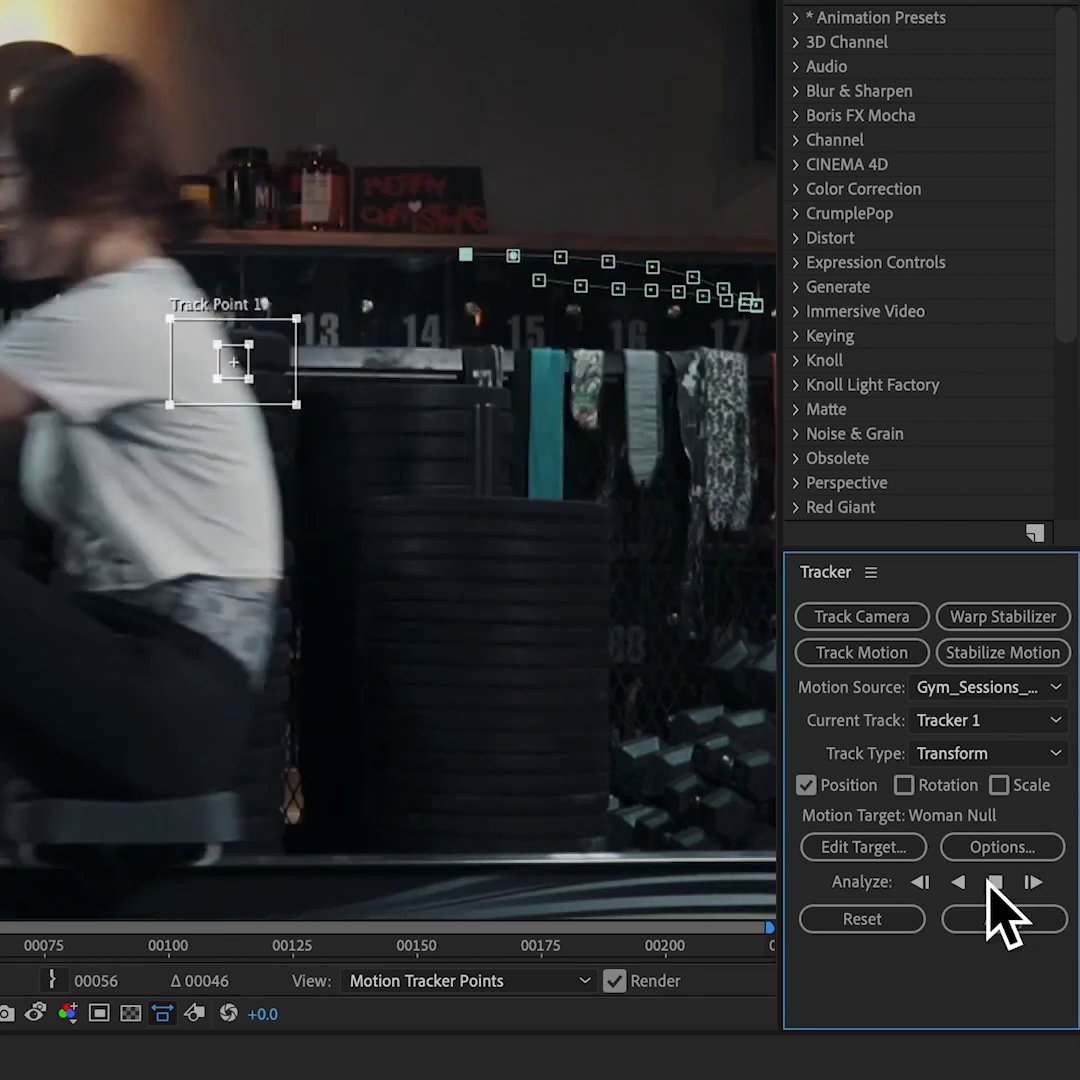
click(990, 882)
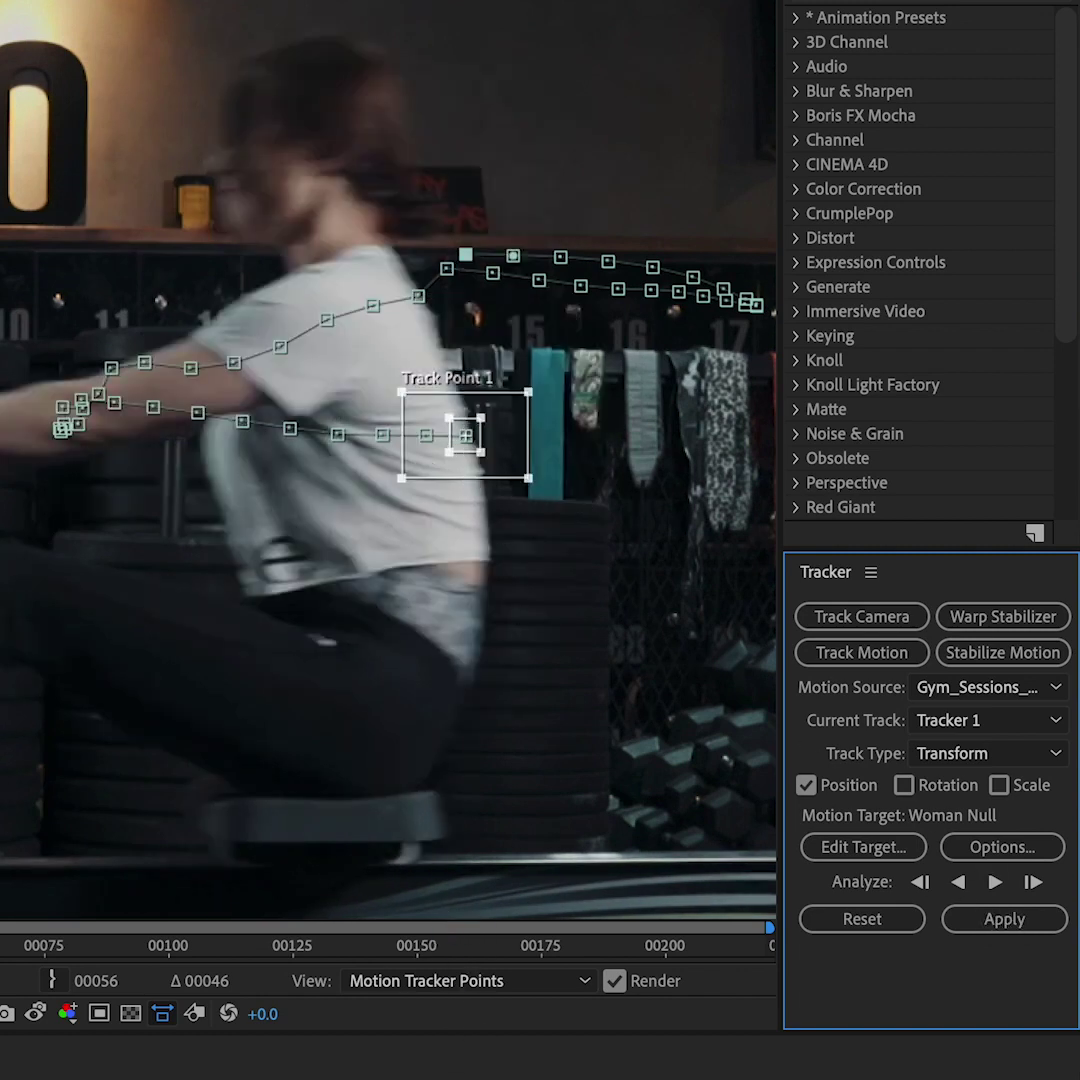
Return to the frames just before the track leaves the collar and re-analyze forward one frame at a time.
key(space)
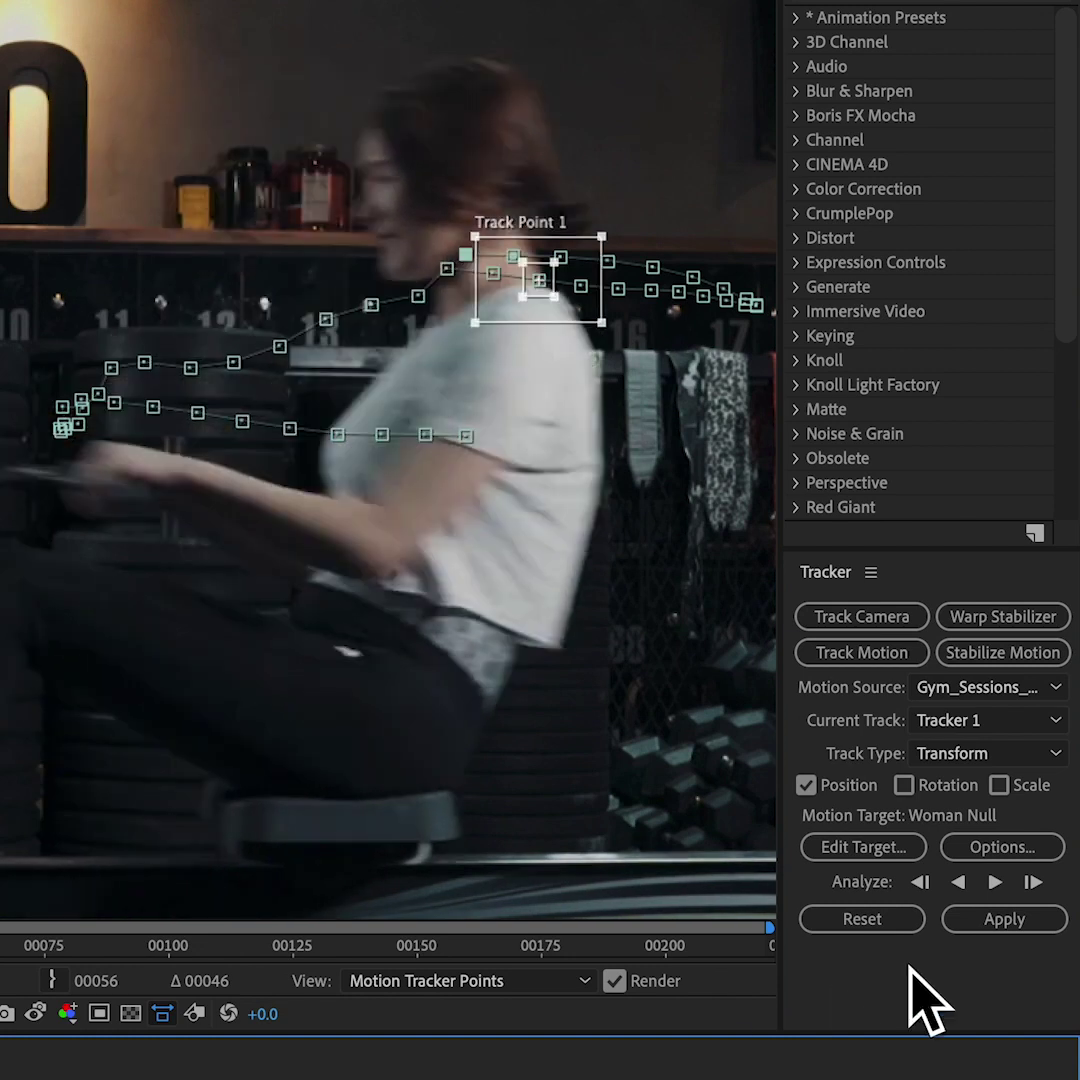
click(1031, 880)
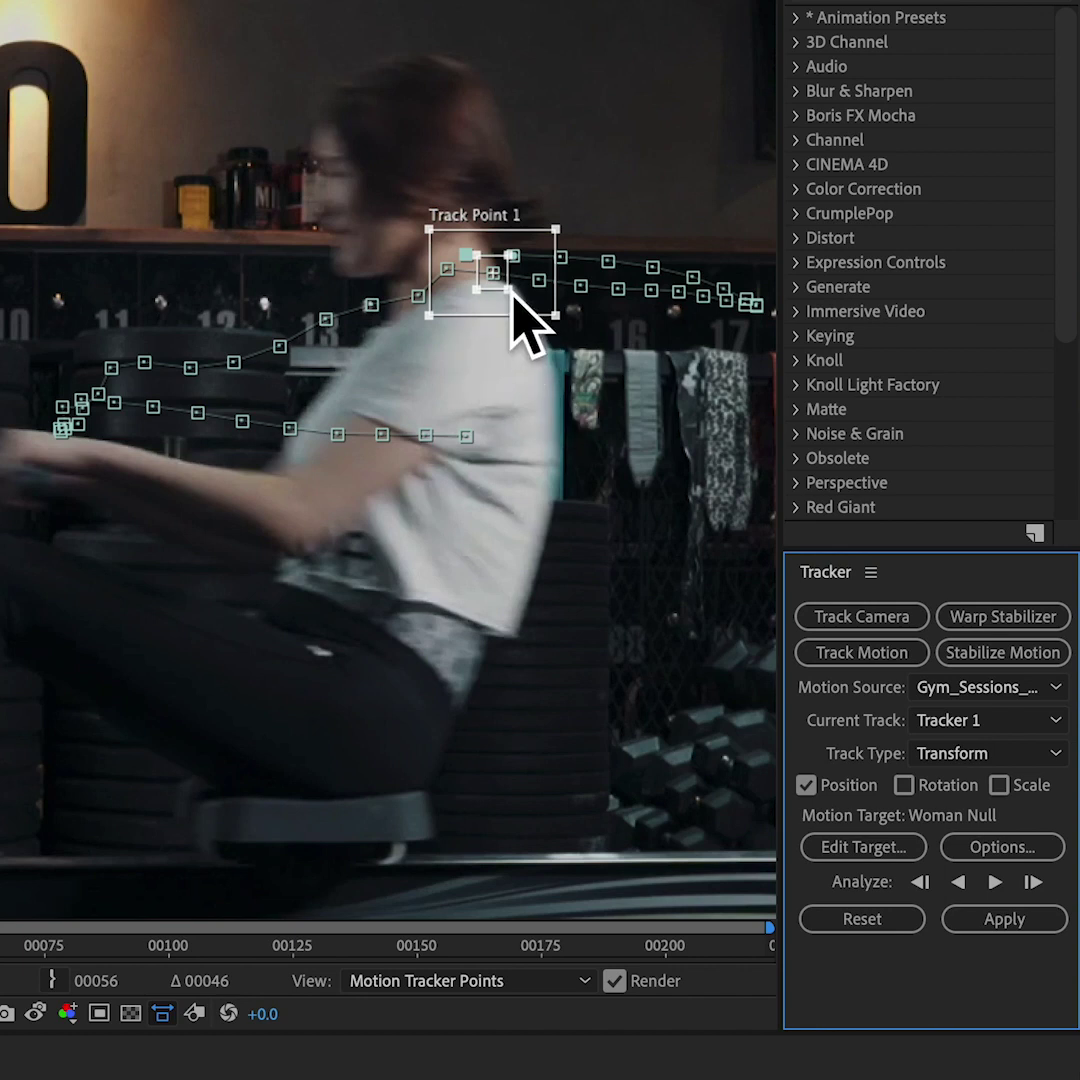
click(1028, 880)
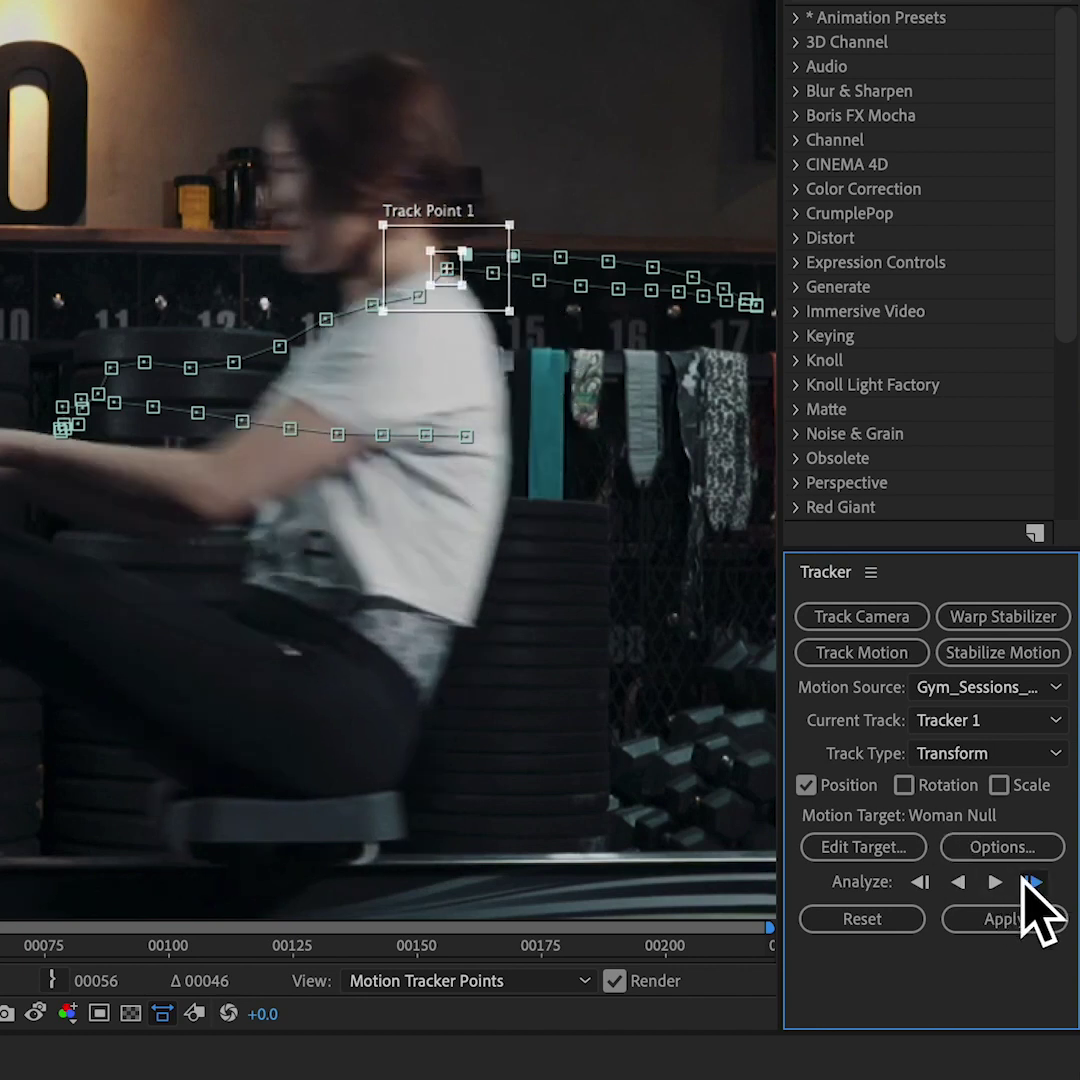
click(1028, 880)
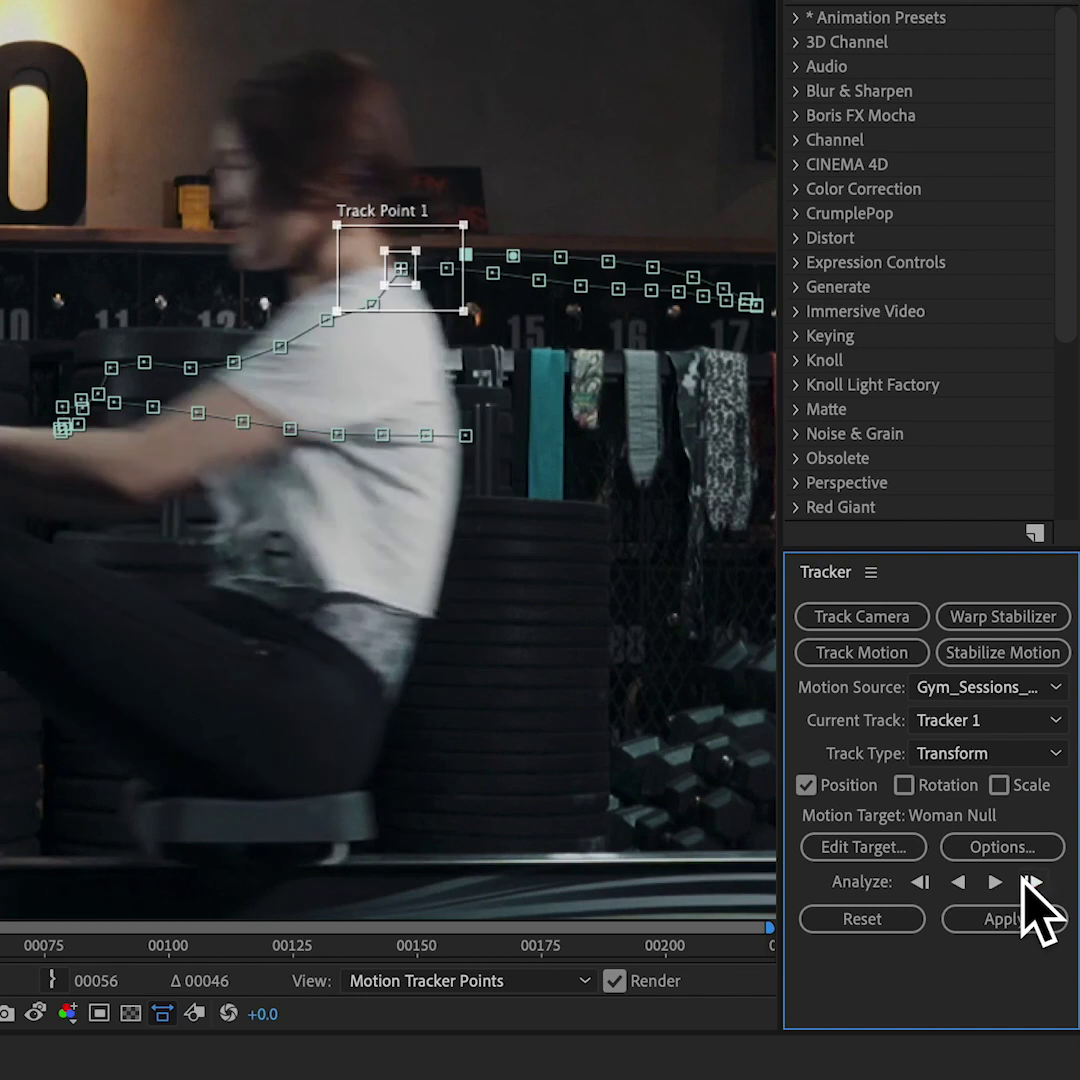
click(1028, 880)
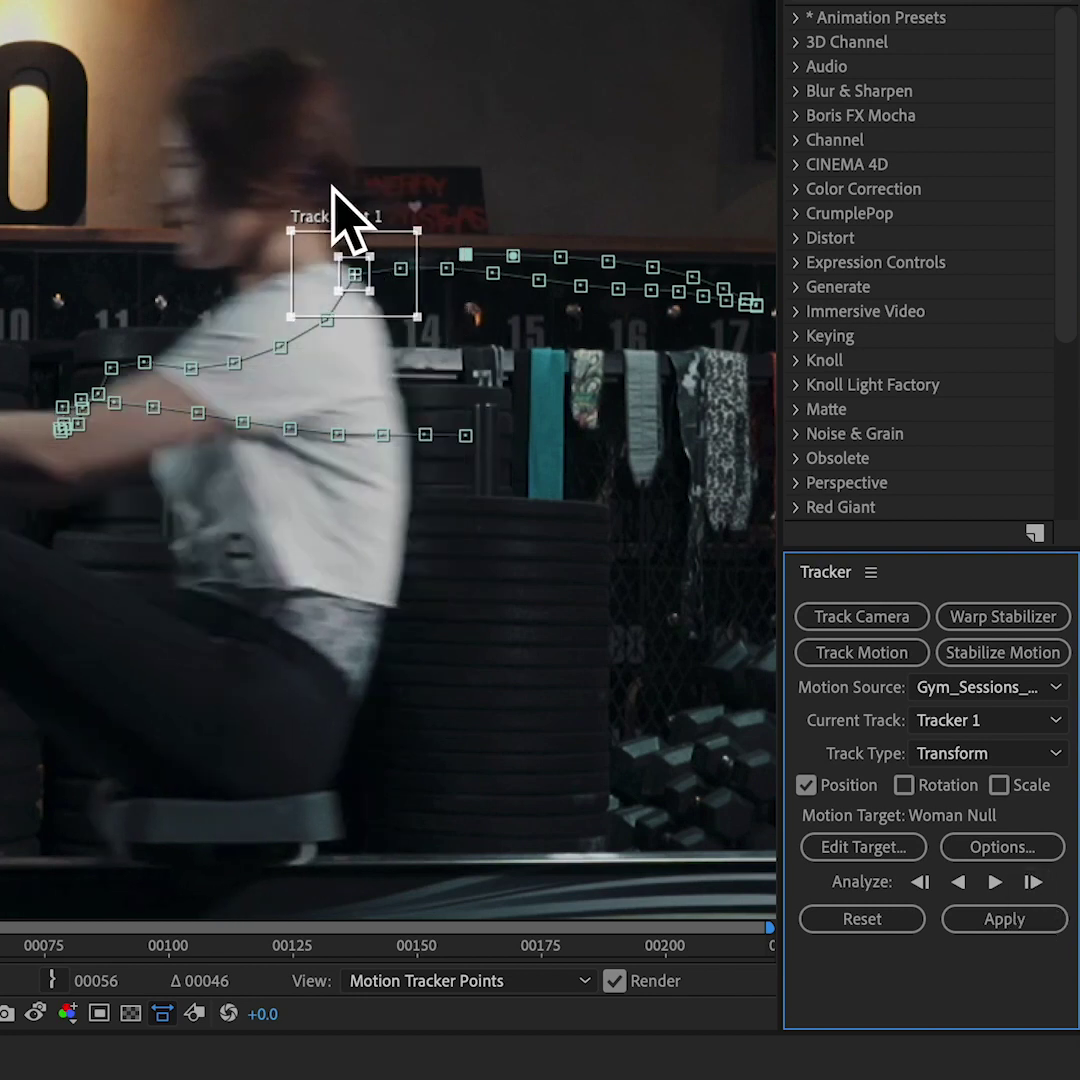
Realign Track Point 1 with the back of the collar on the drifting frames and widen its search region slightly.
scroll(386, 229, up, 2)
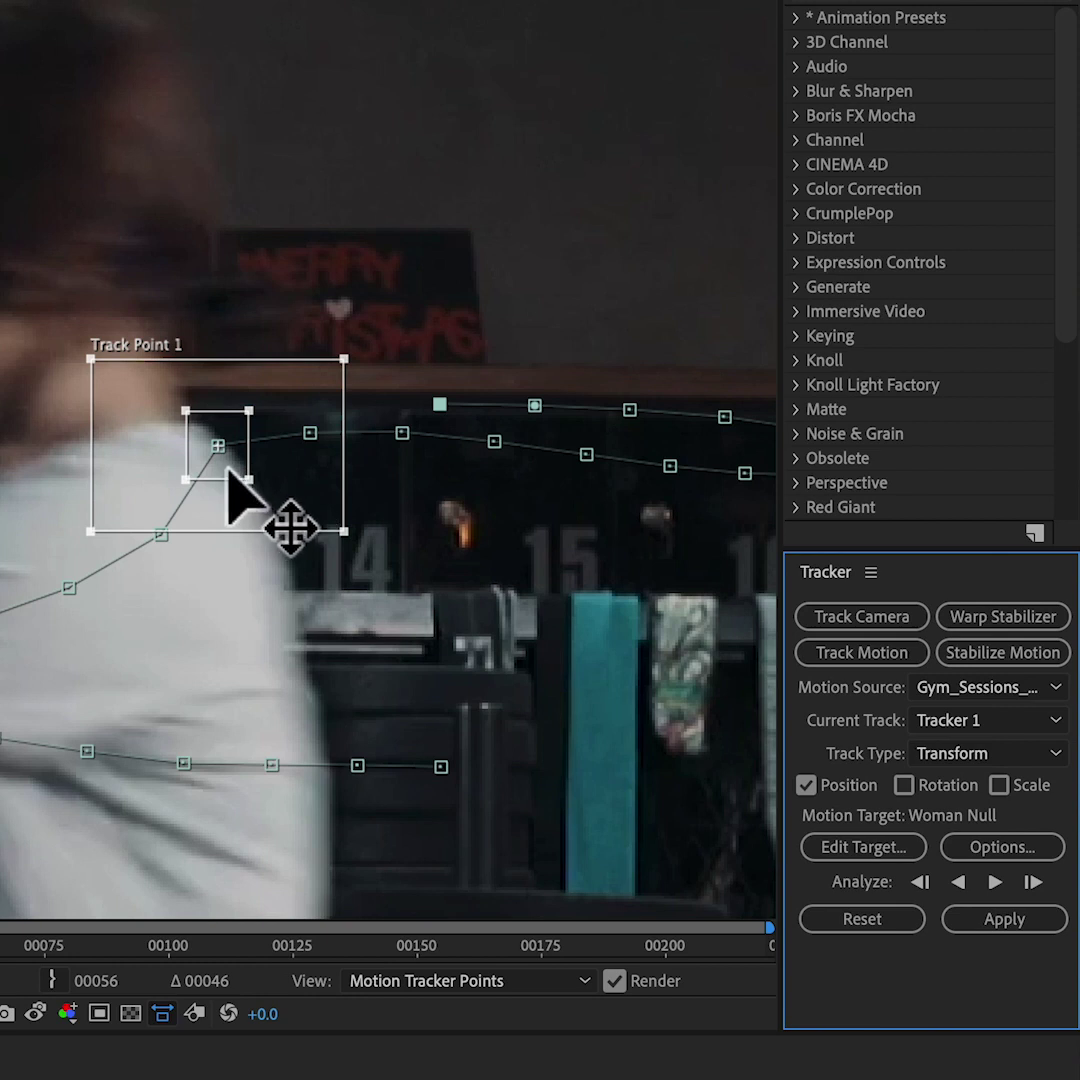
drag(228, 472, 202, 448)
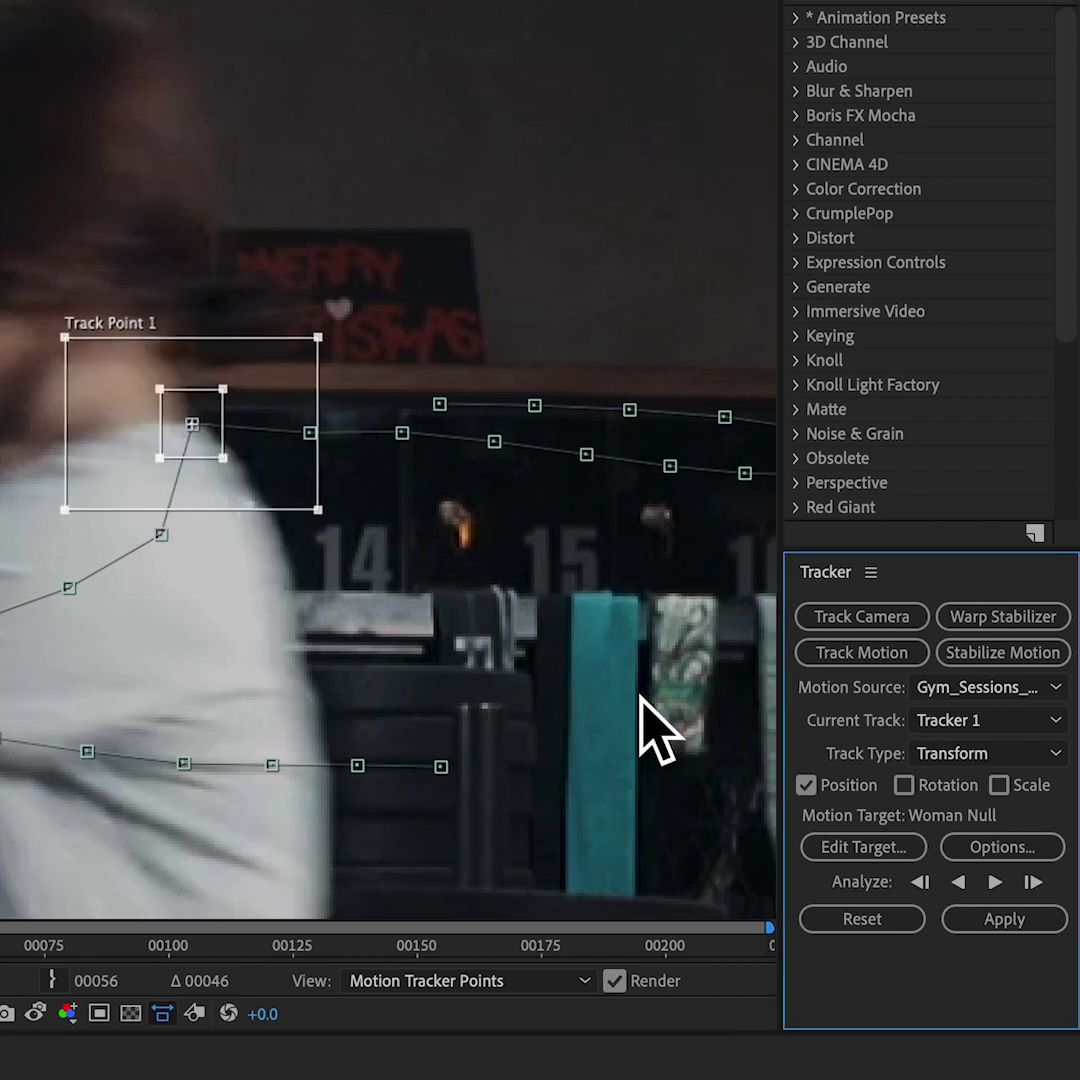
click(1030, 880)
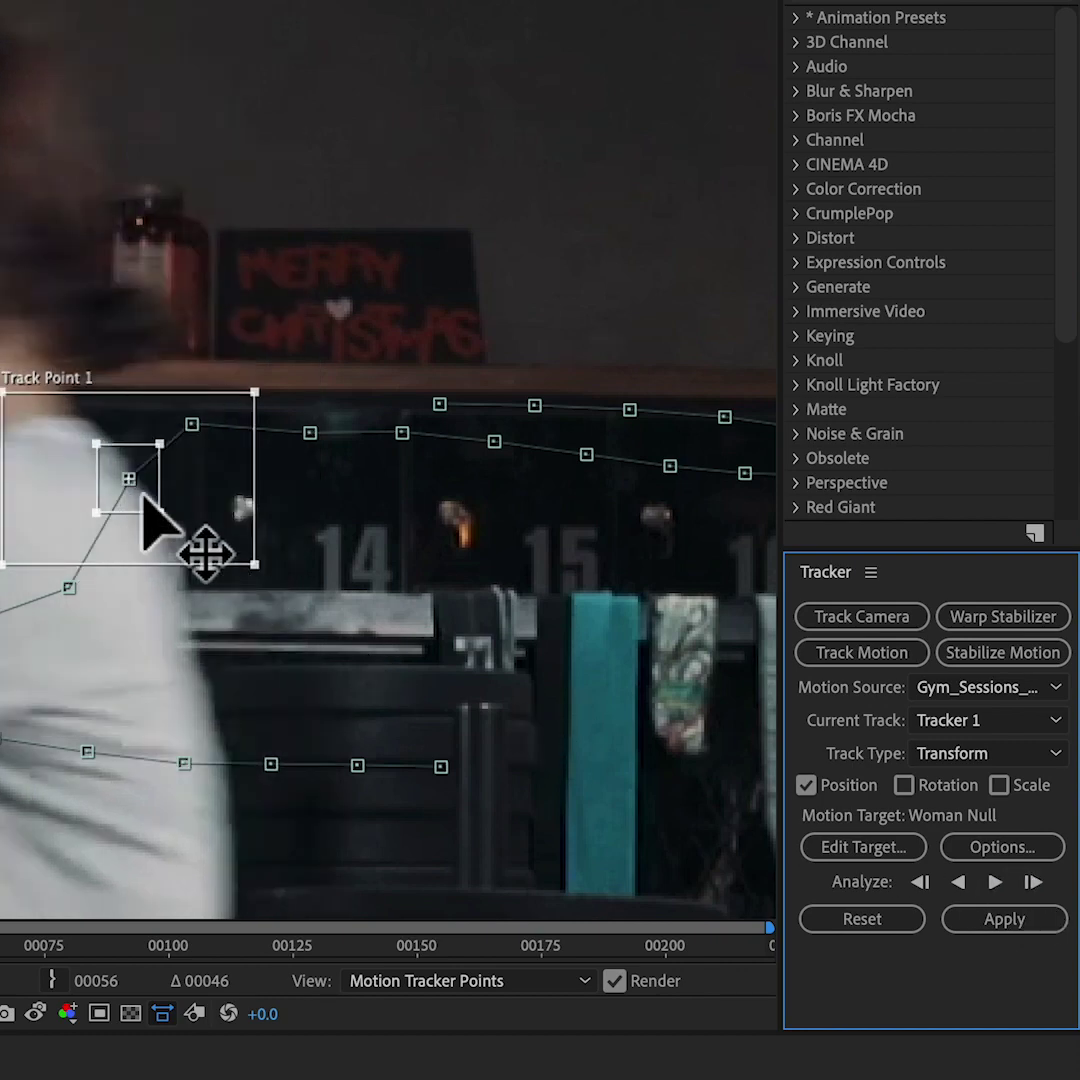
drag(143, 490, 94, 445)
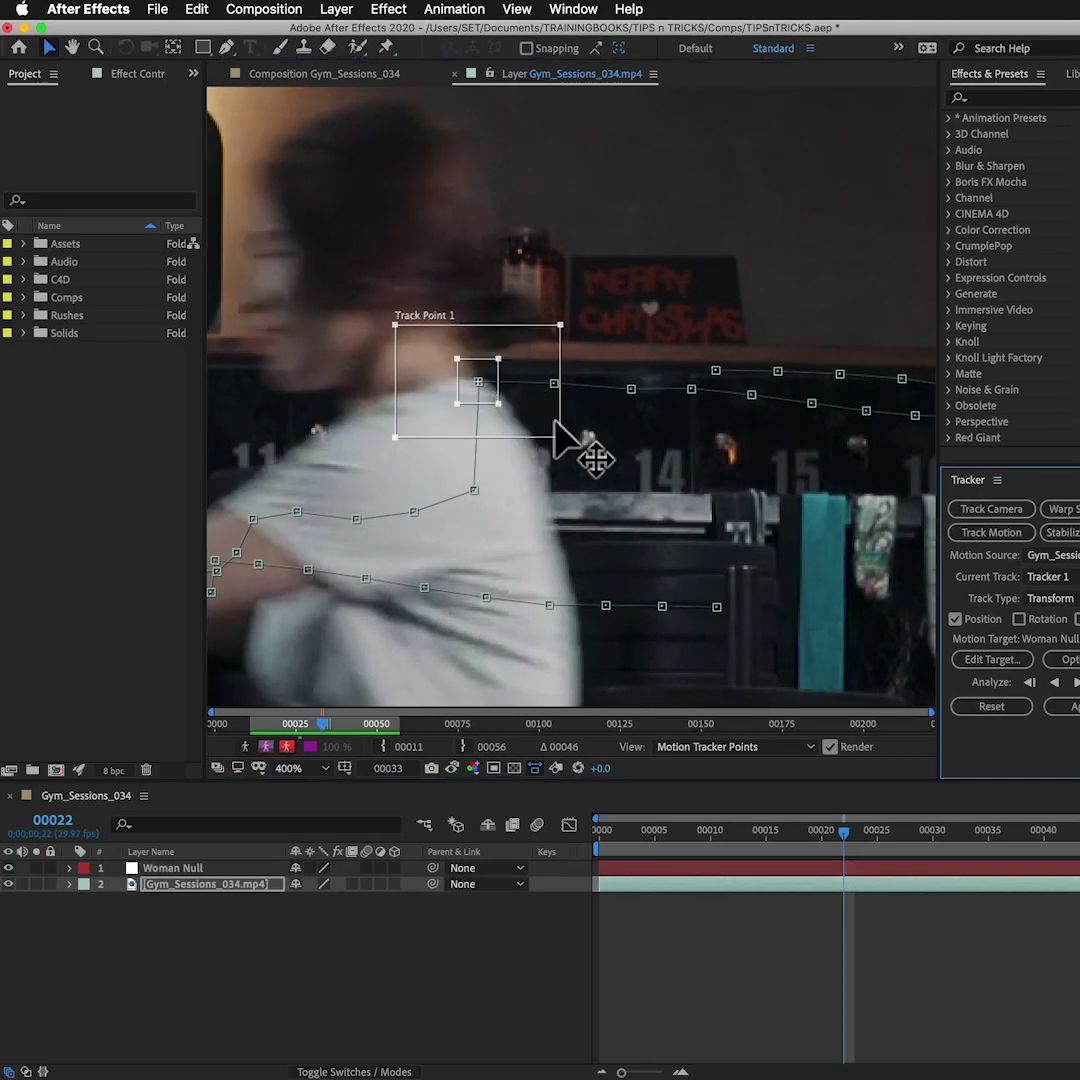
drag(561, 437, 572, 431)
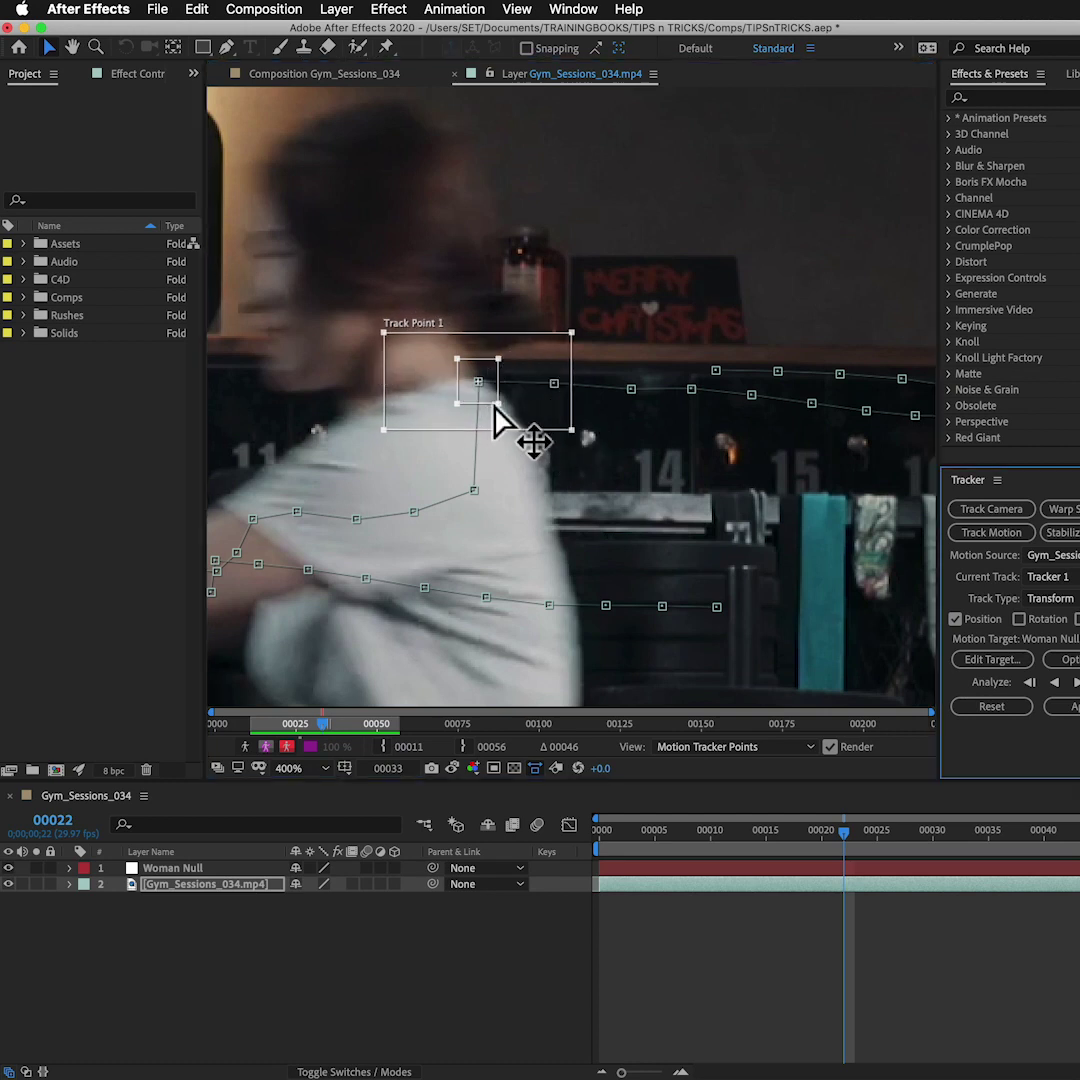
key(comma)
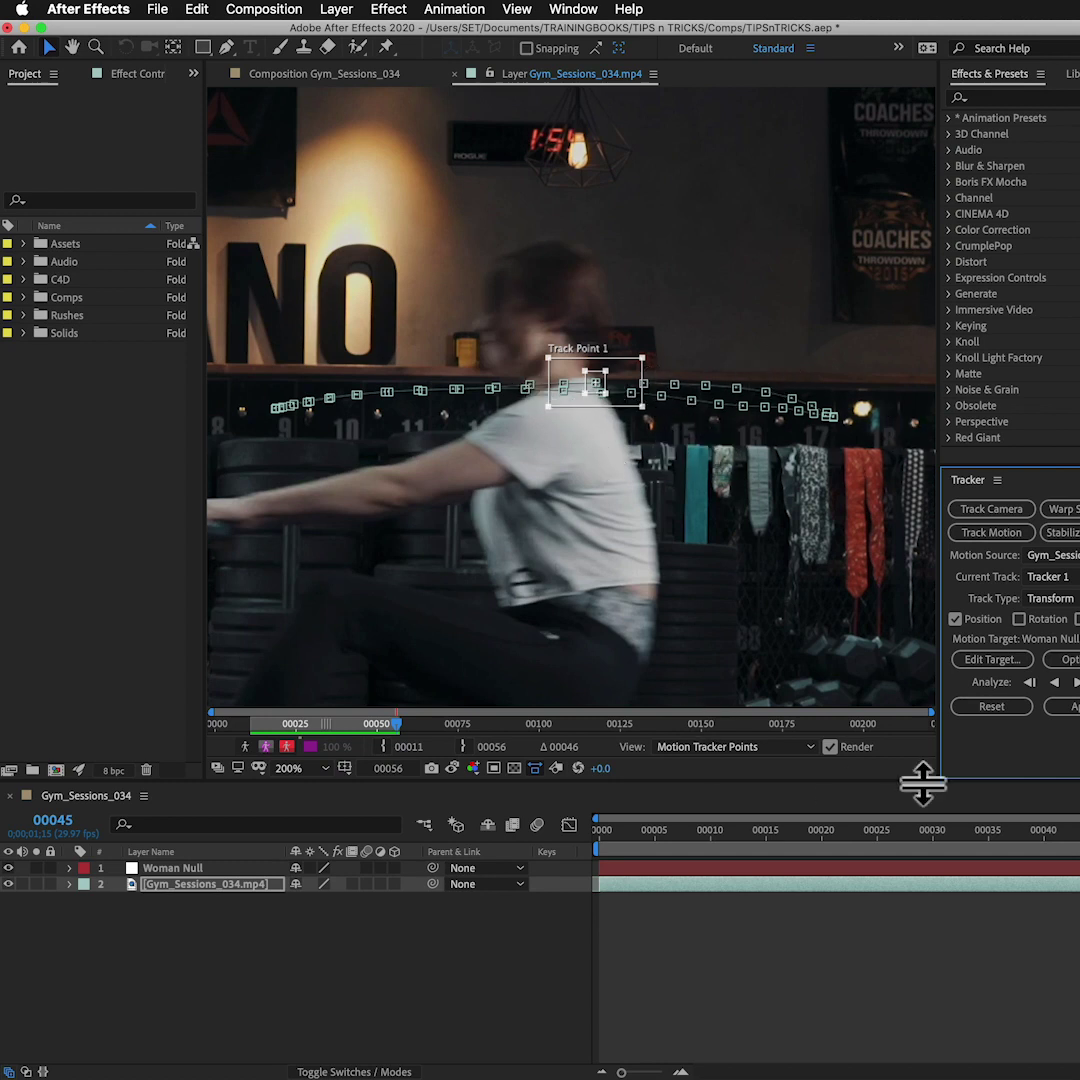
Go to frame 24, apply the track to Woman Null in X and Y, and select the null to inspect its motion path.
drag(1066, 826, 866, 832)
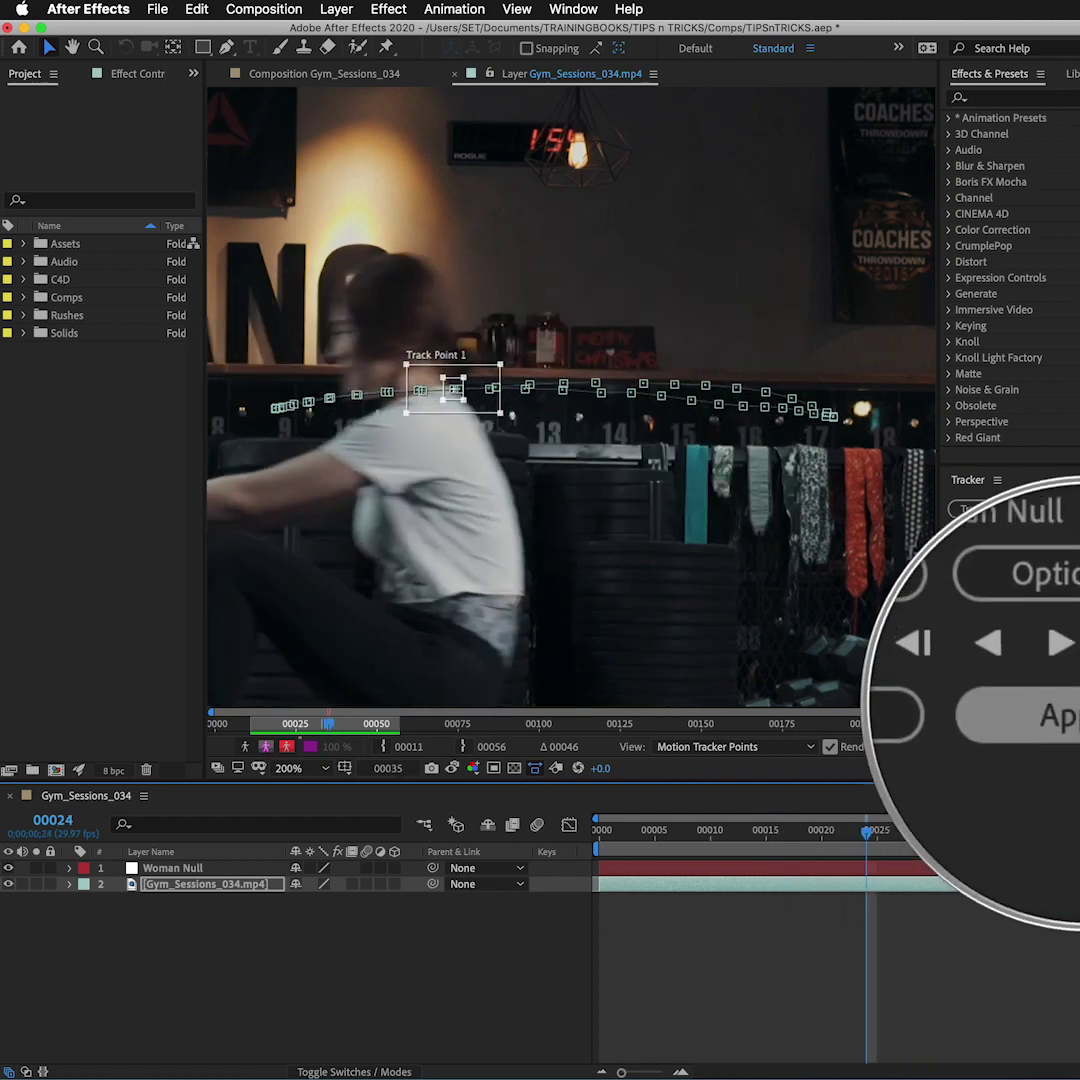
click(1068, 706)
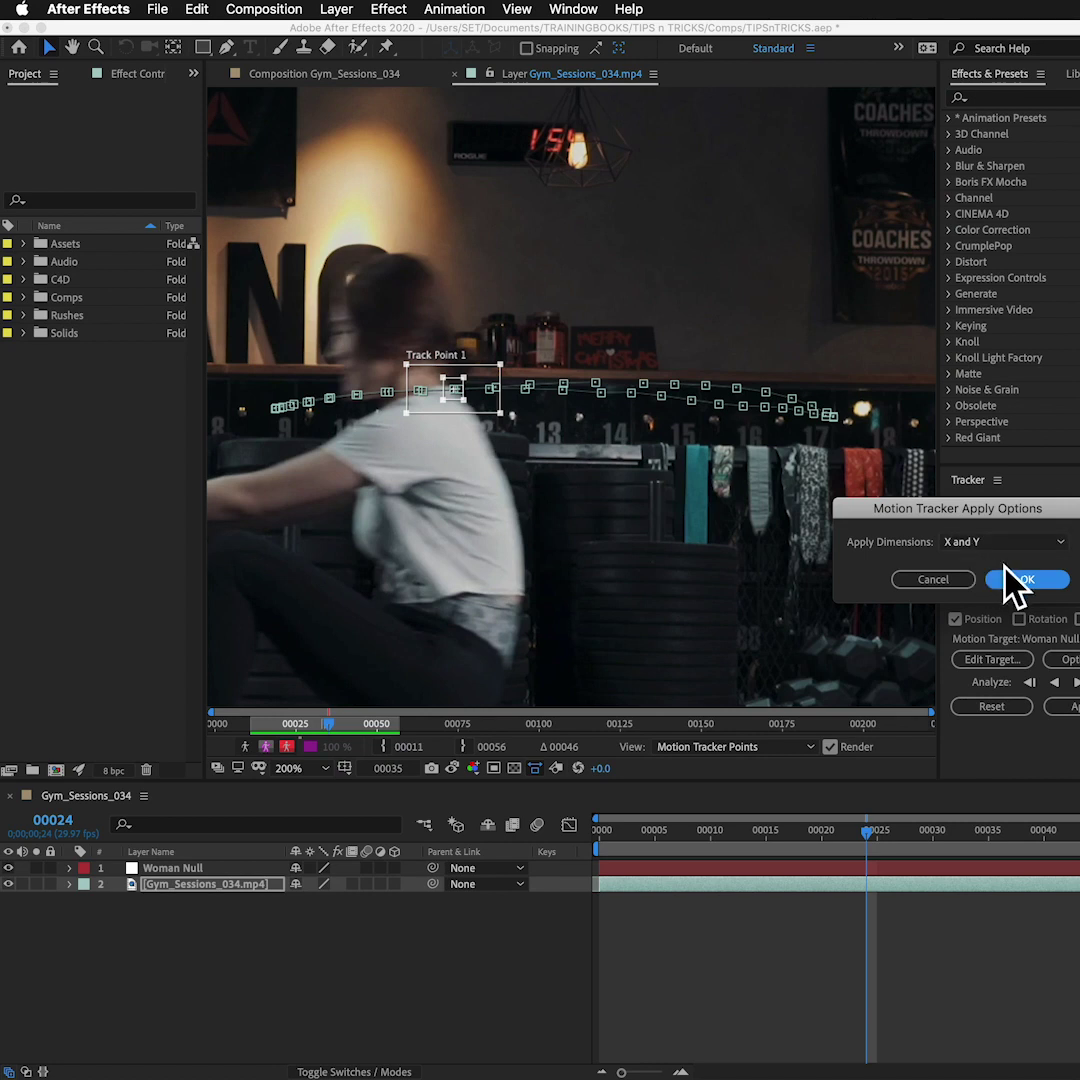
click(1022, 585)
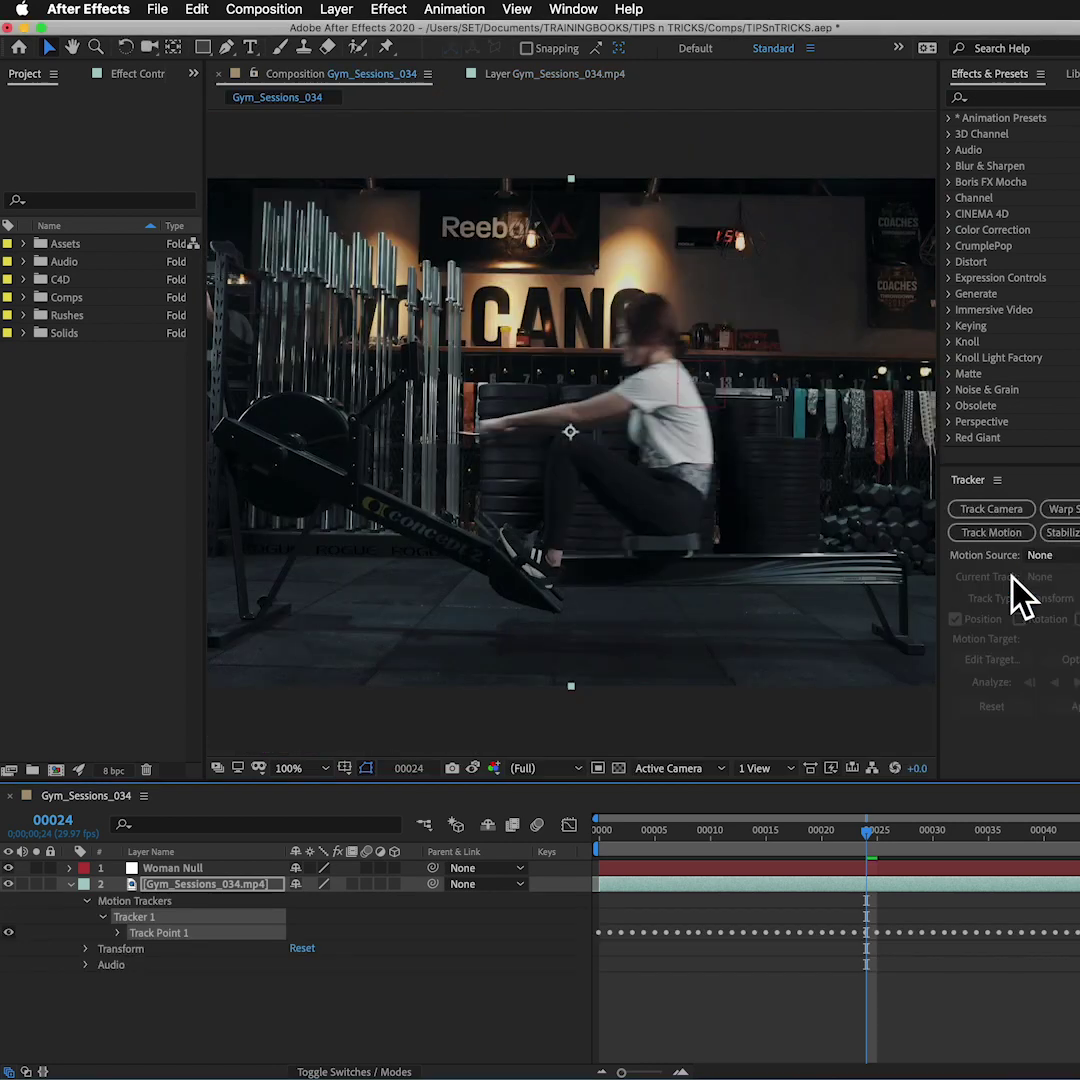
click(172, 869)
key(period)
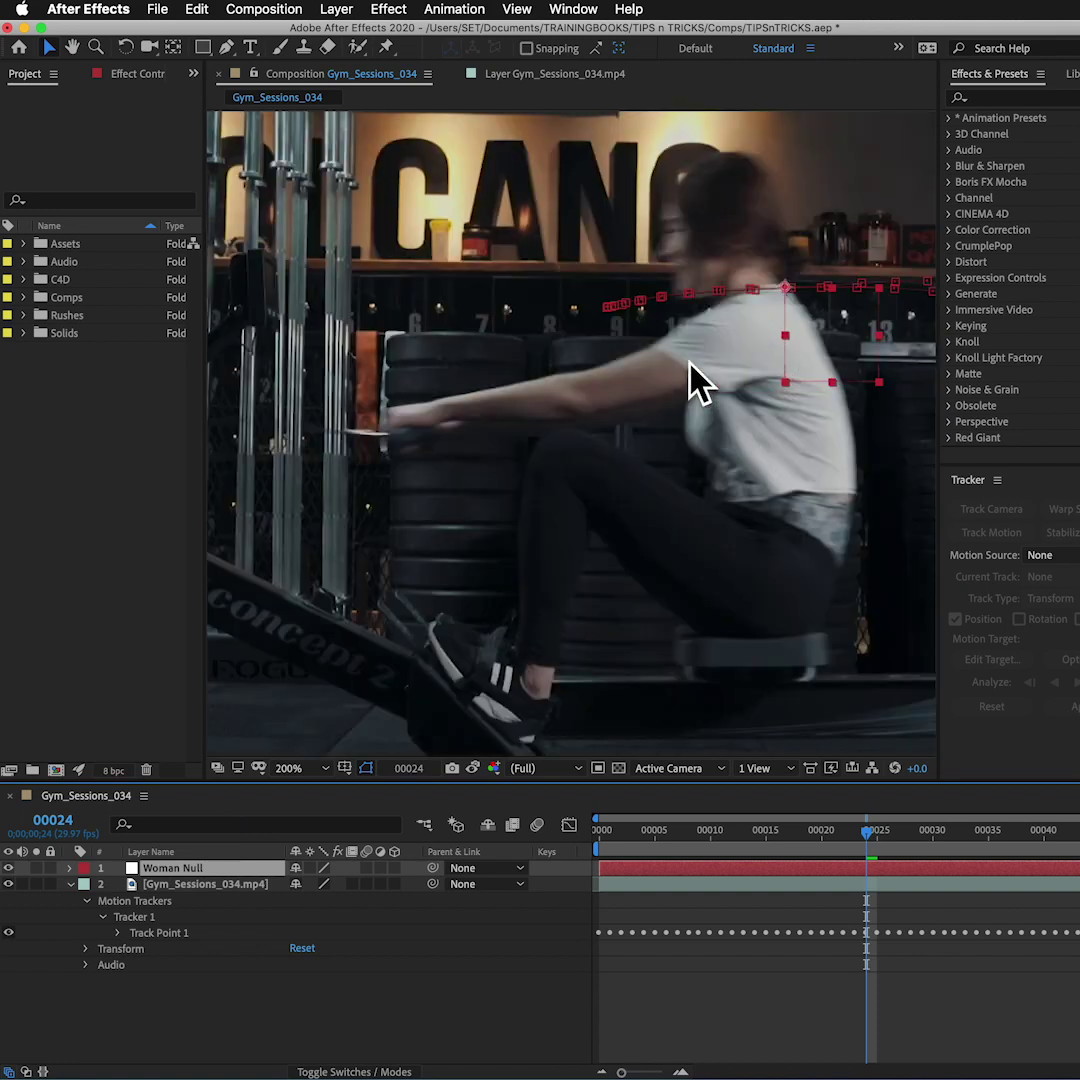
Scrub to frame 26 to check the null's tracked motion and collapse the footage layer's properties.
drag(863, 834, 886, 838)
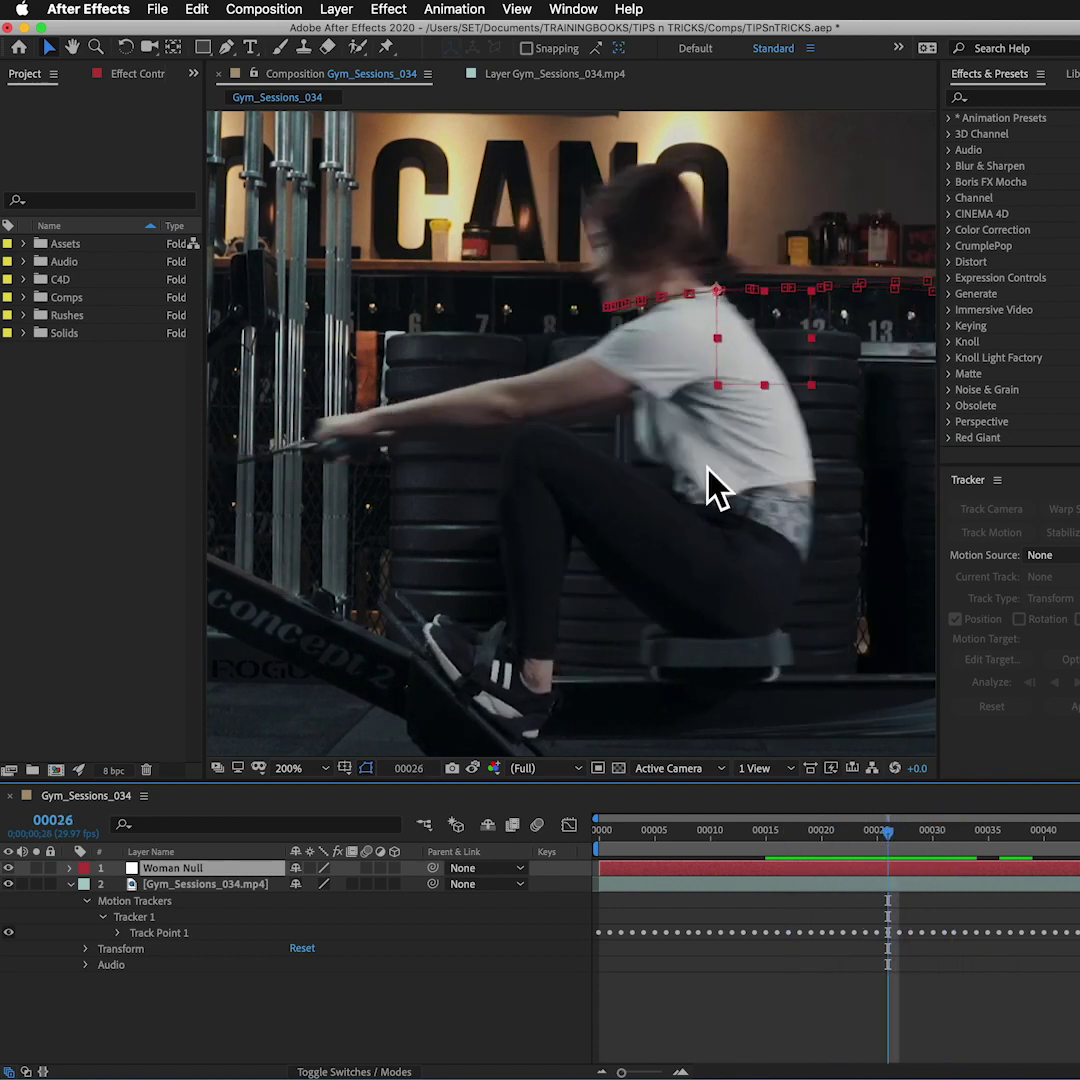
key(comma)
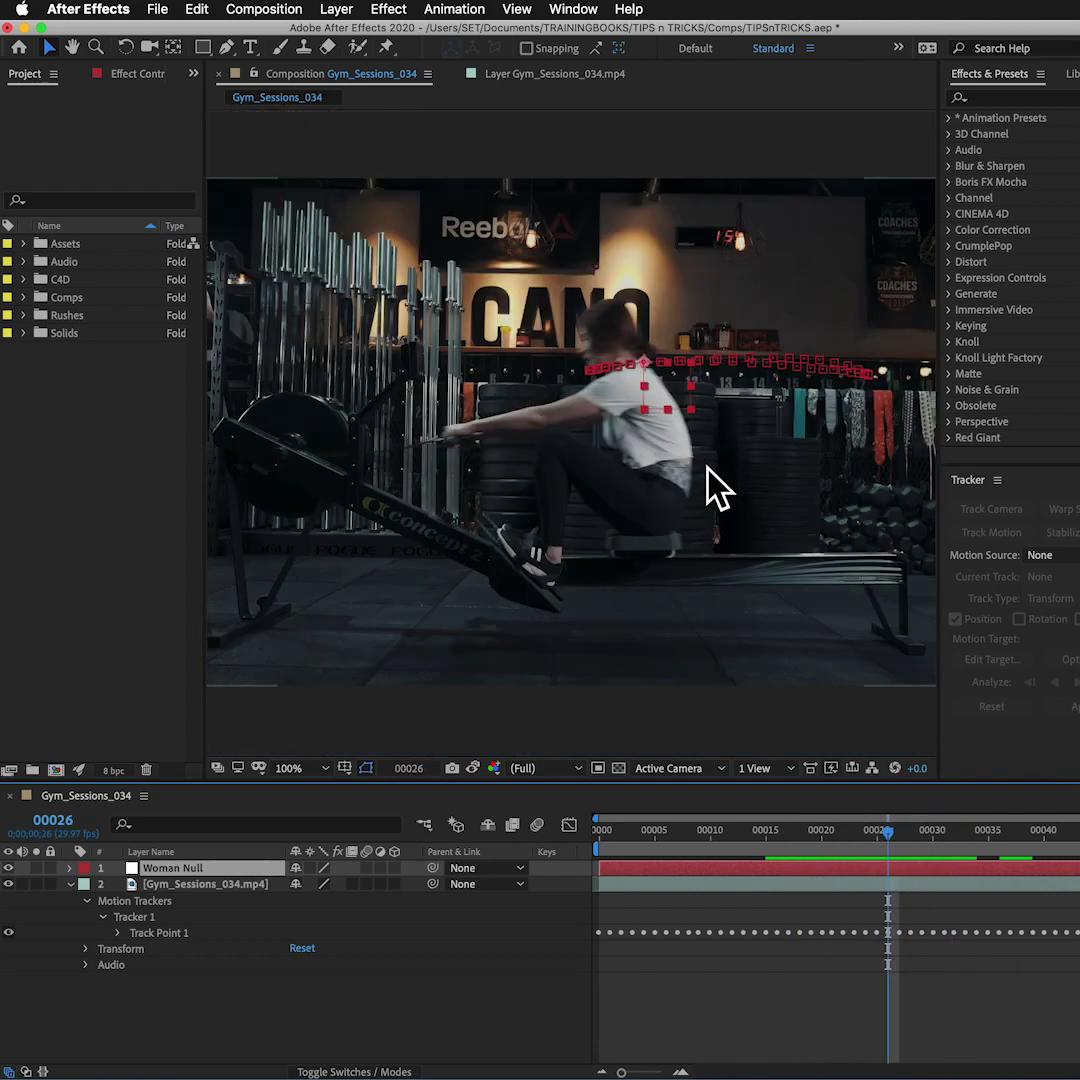
click(68, 885)
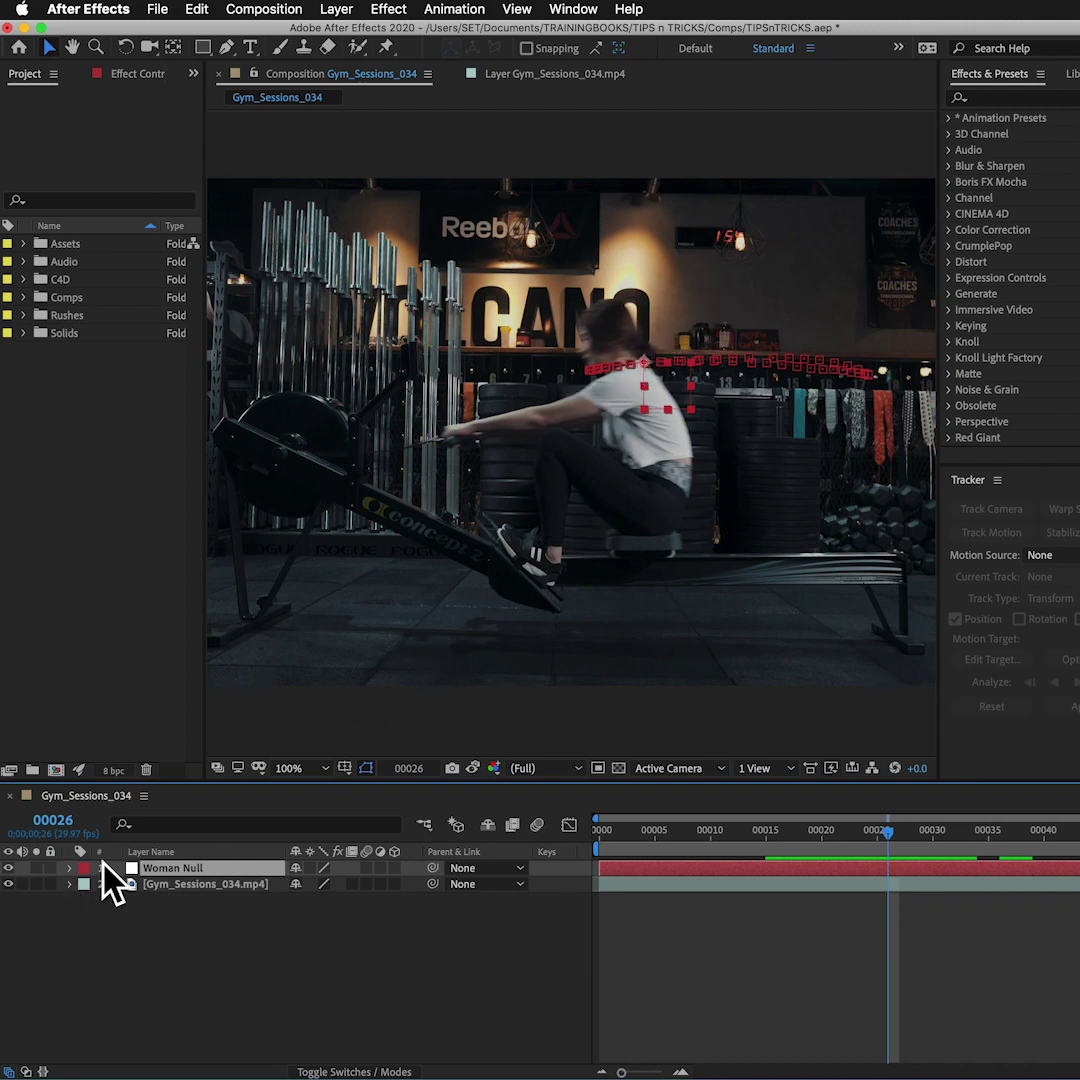
Add a text layer reading T over the footage and set its font size to 229 px.
click(248, 50)
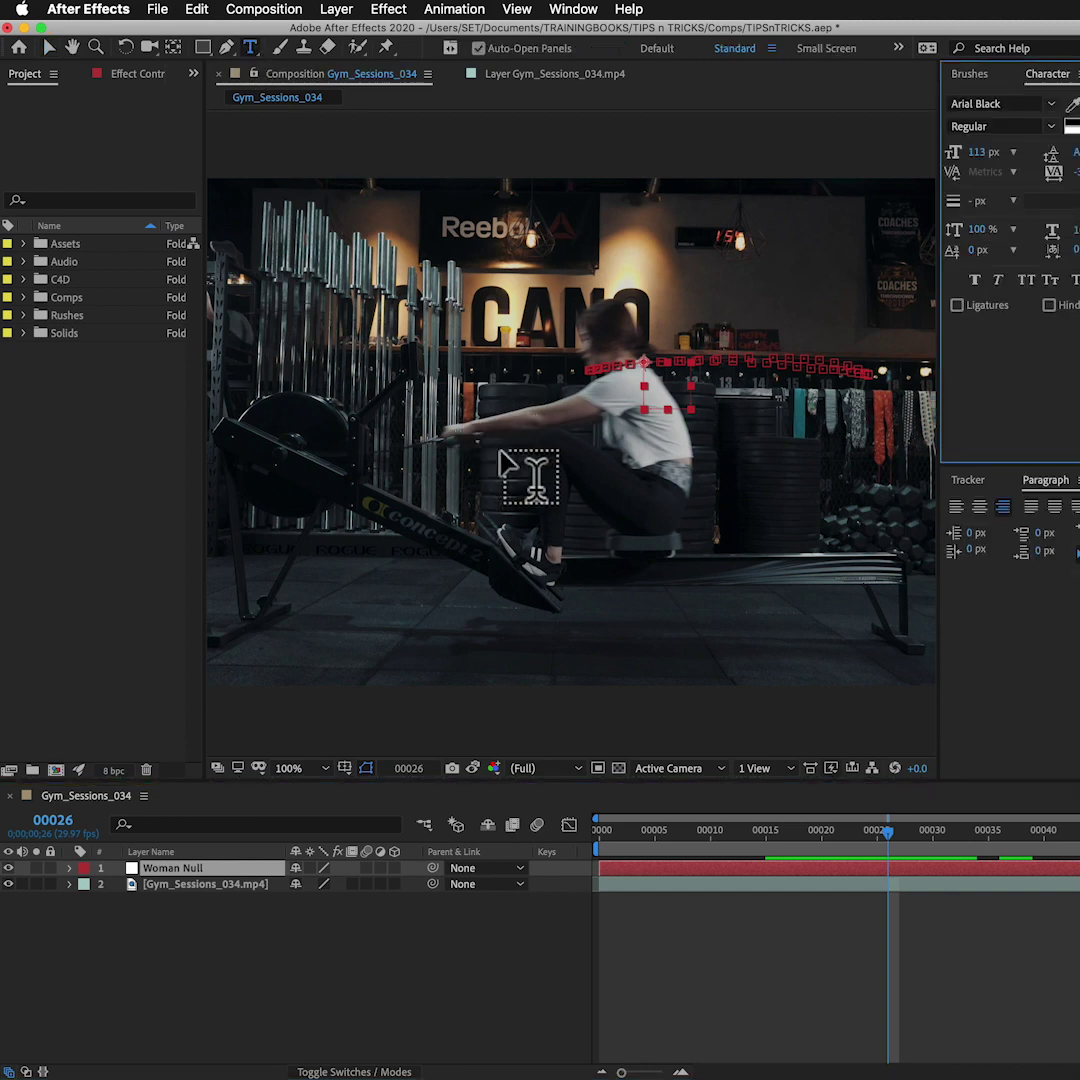
click(603, 408)
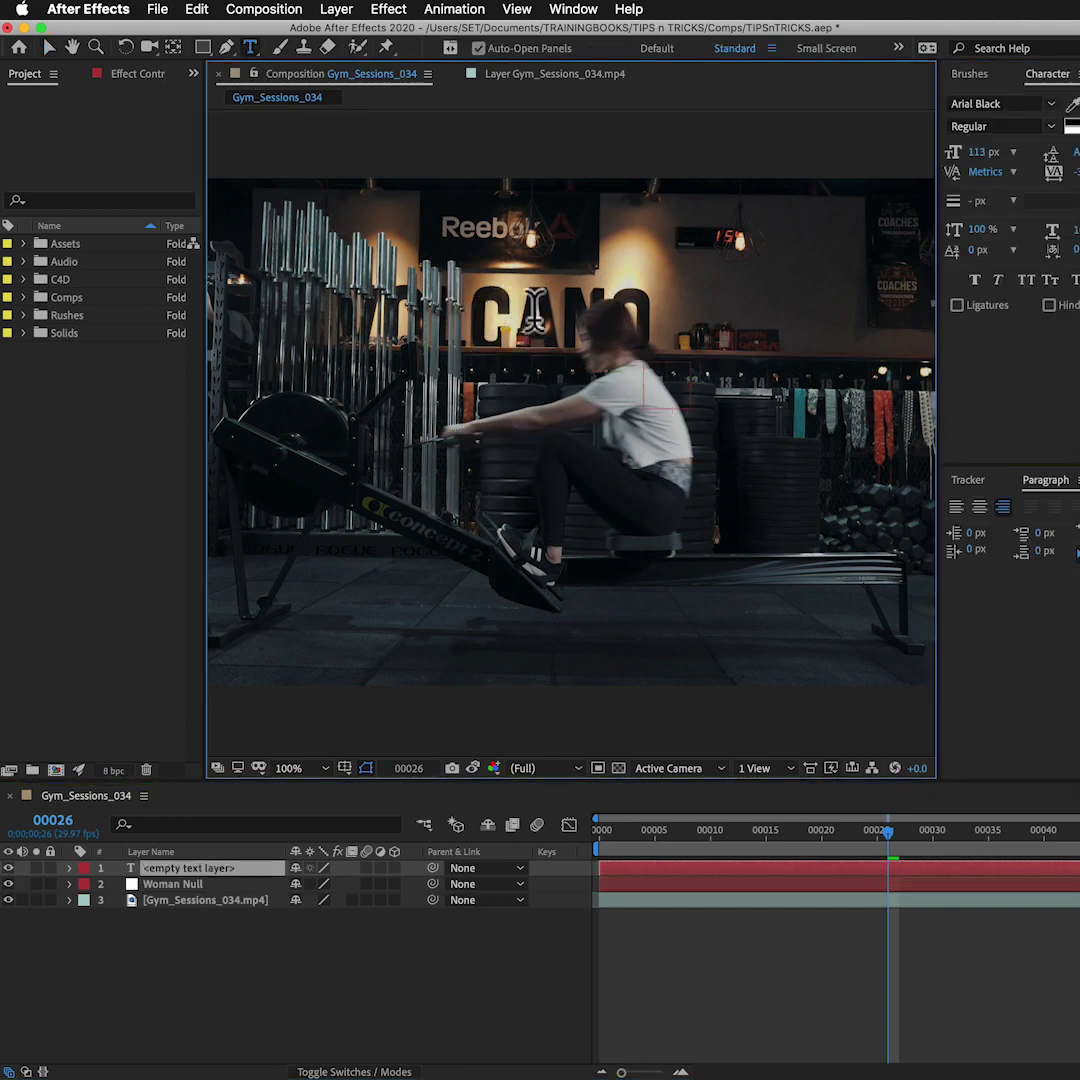
text(T)
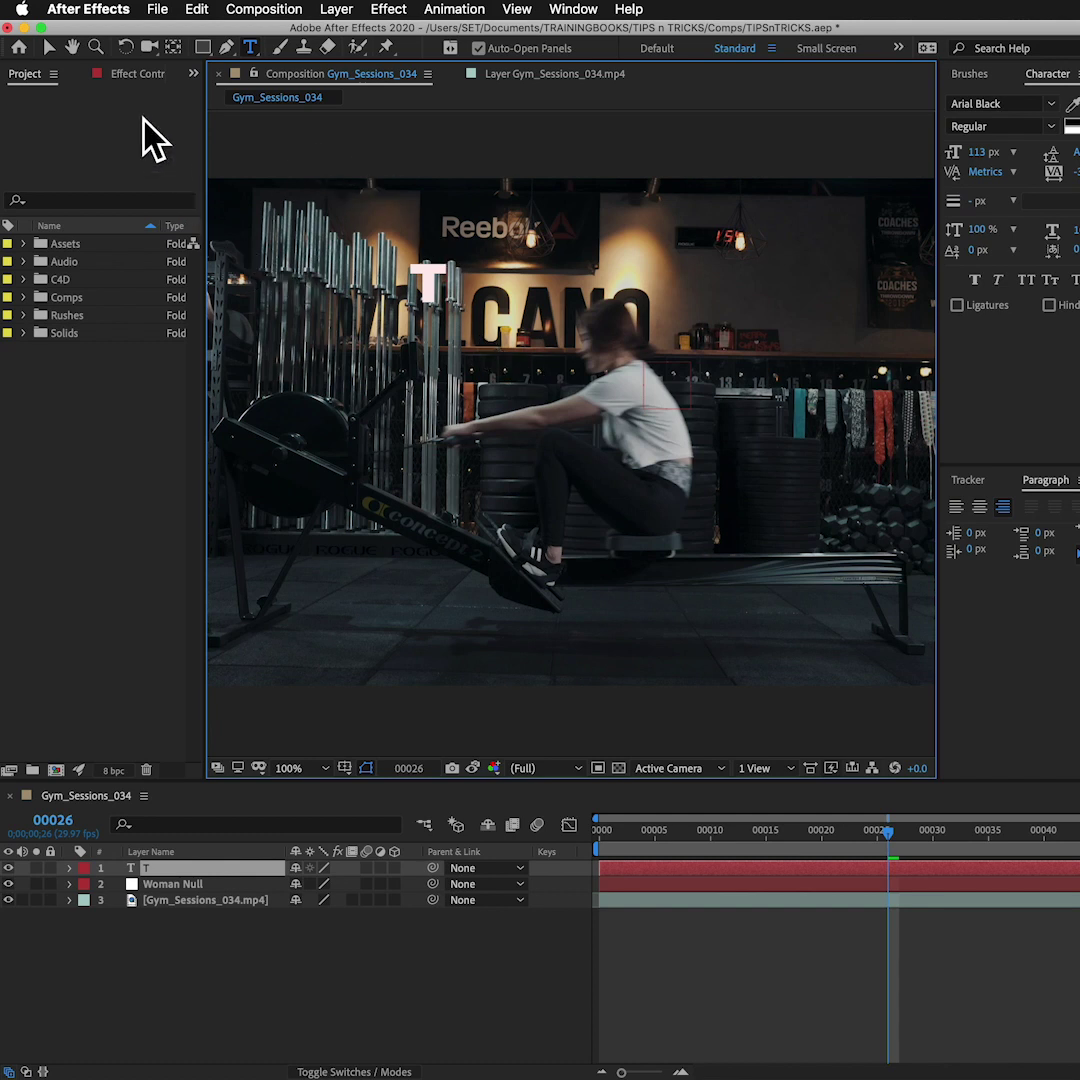
drag(980, 152, 1012, 153)
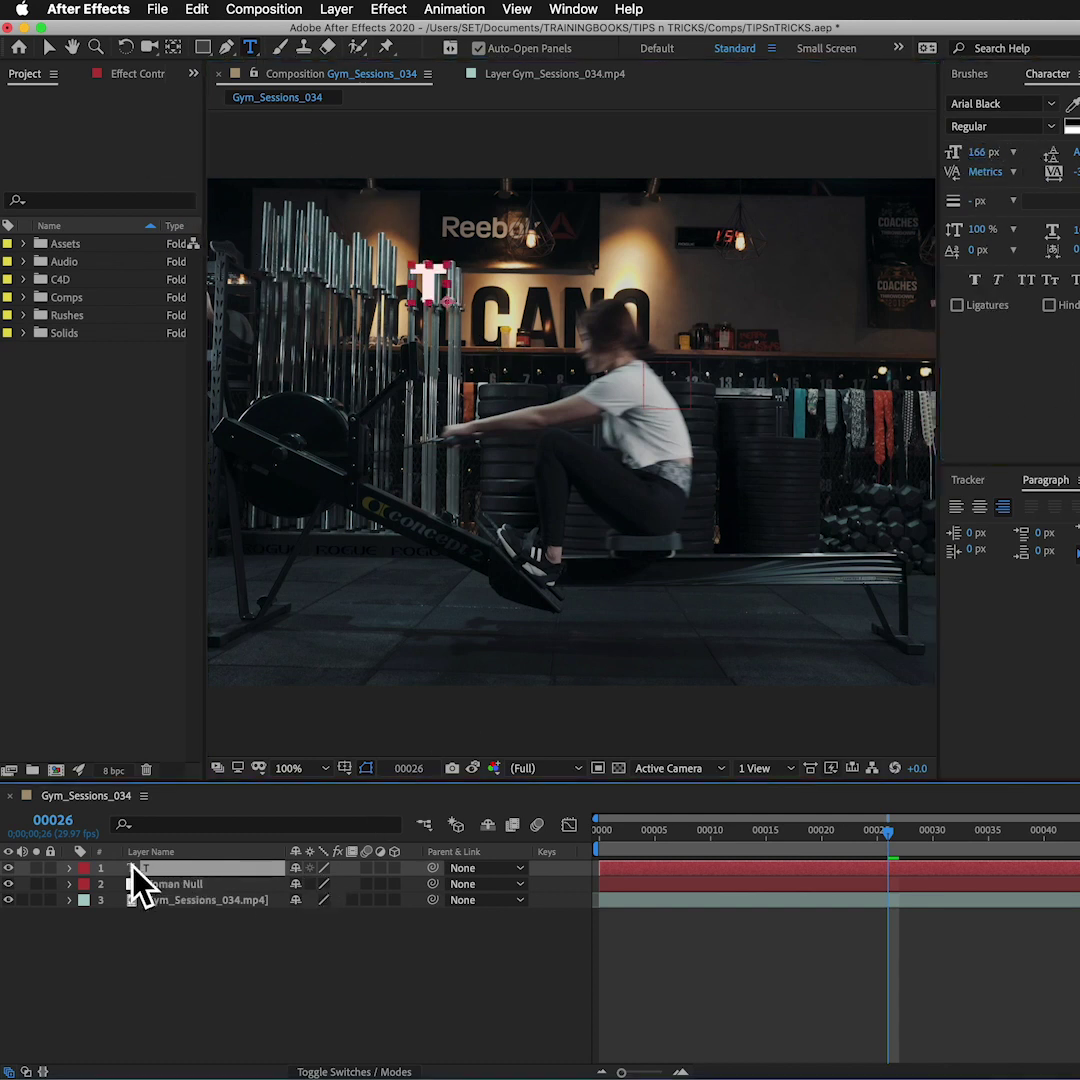
double_click(133, 868)
drag(970, 155, 1074, 153)
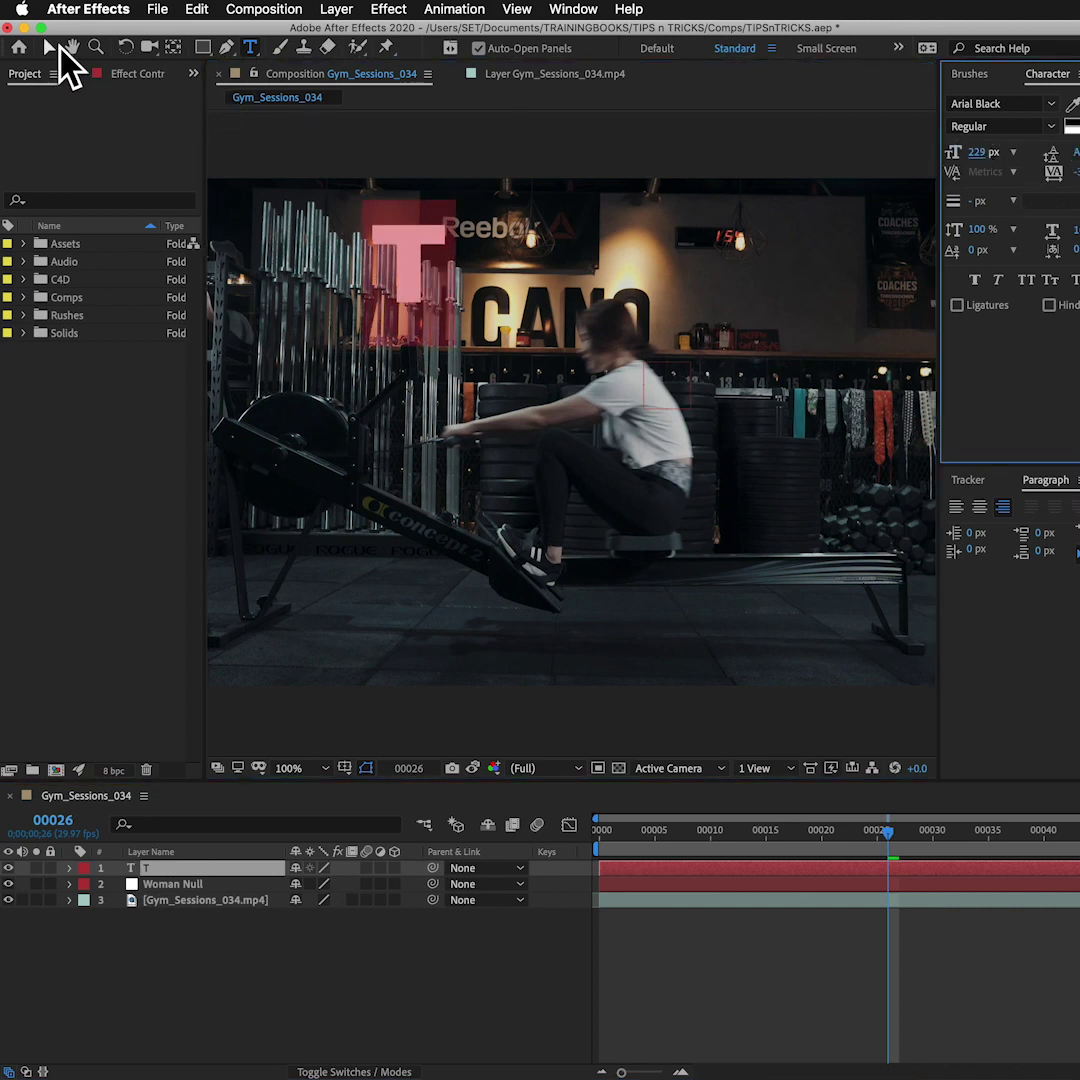
Place the T in front of the woman's face and, at frame 0, parent it to Woman Null.
click(49, 47)
drag(435, 250, 680, 317)
drag(735, 812, 487, 818)
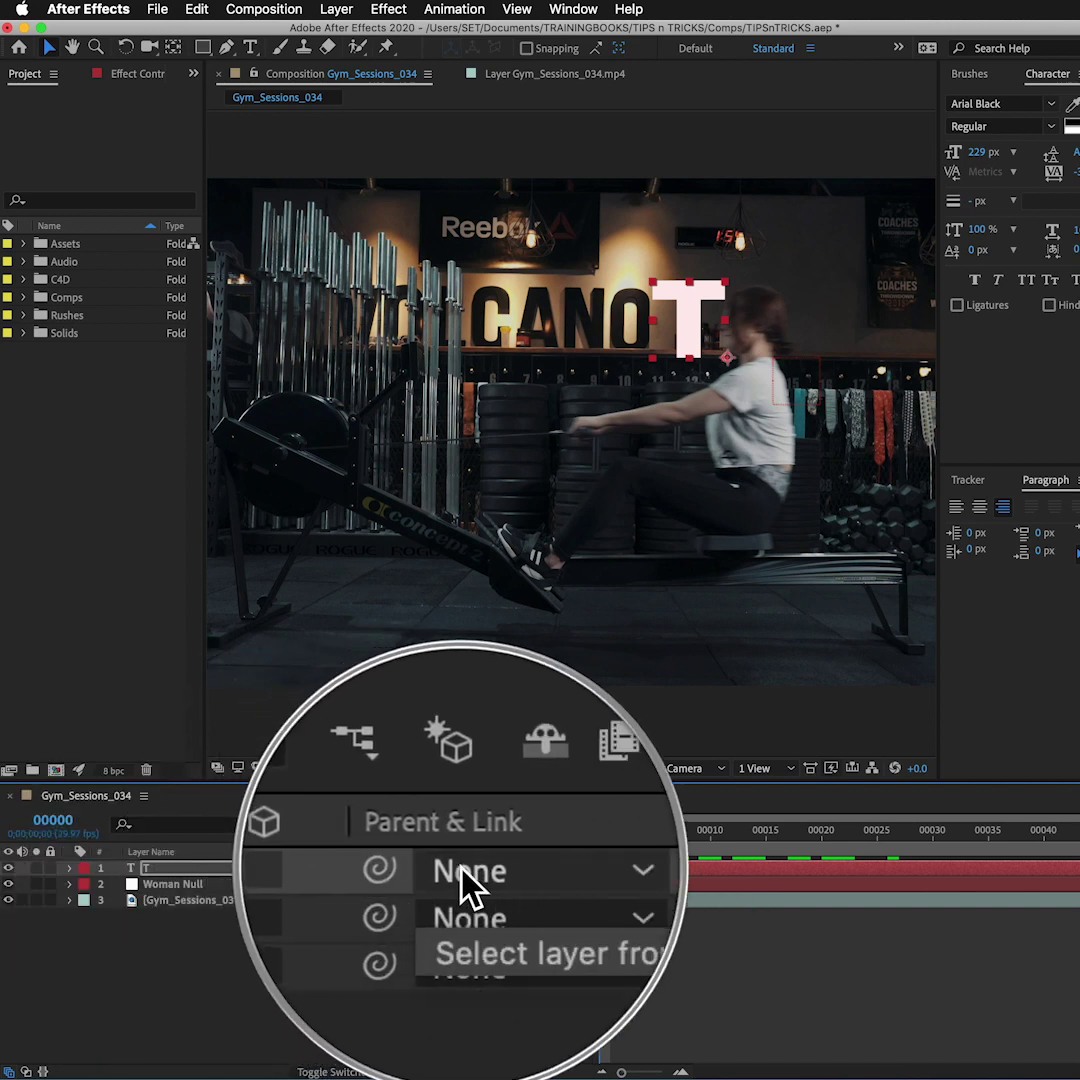
click(470, 885)
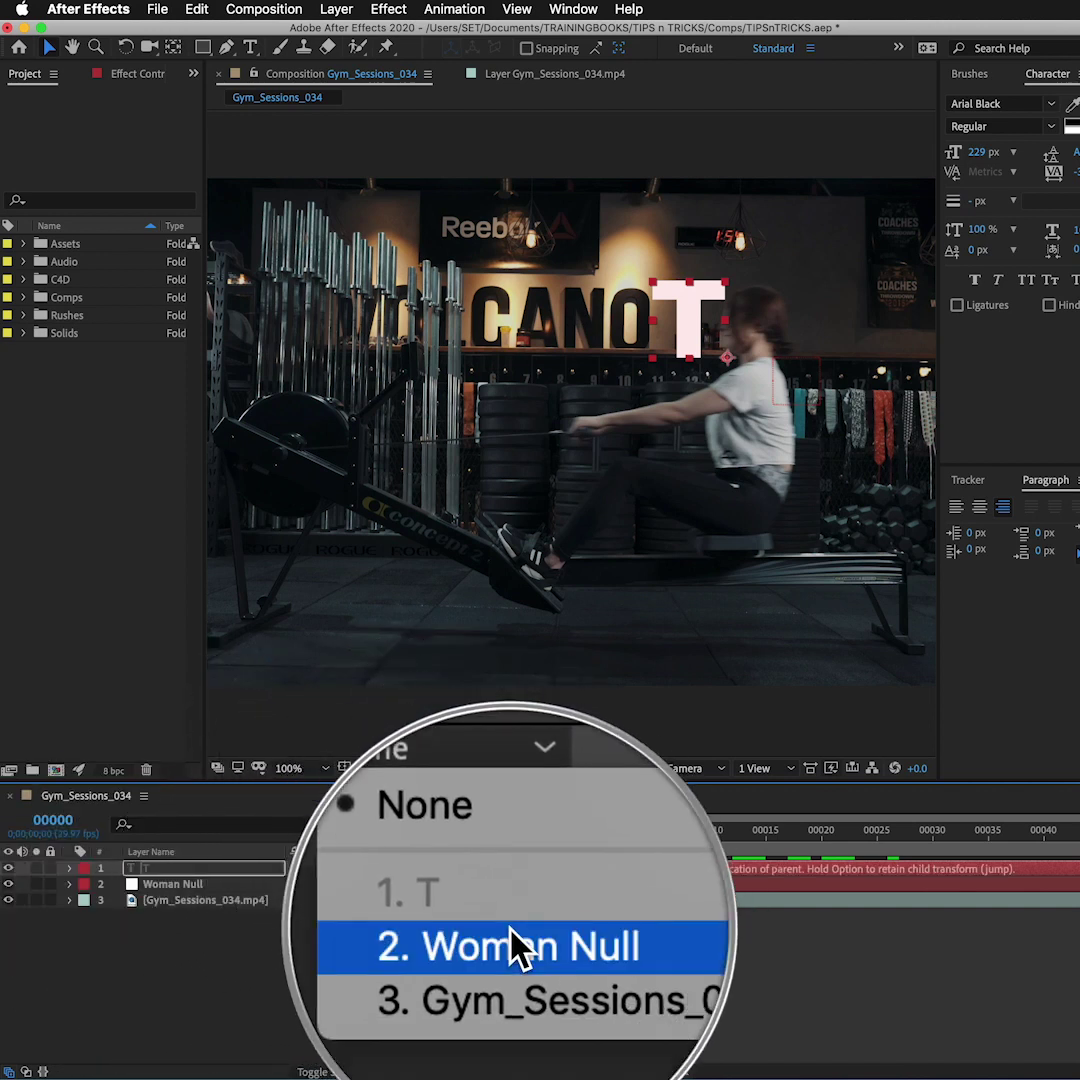
click(510, 928)
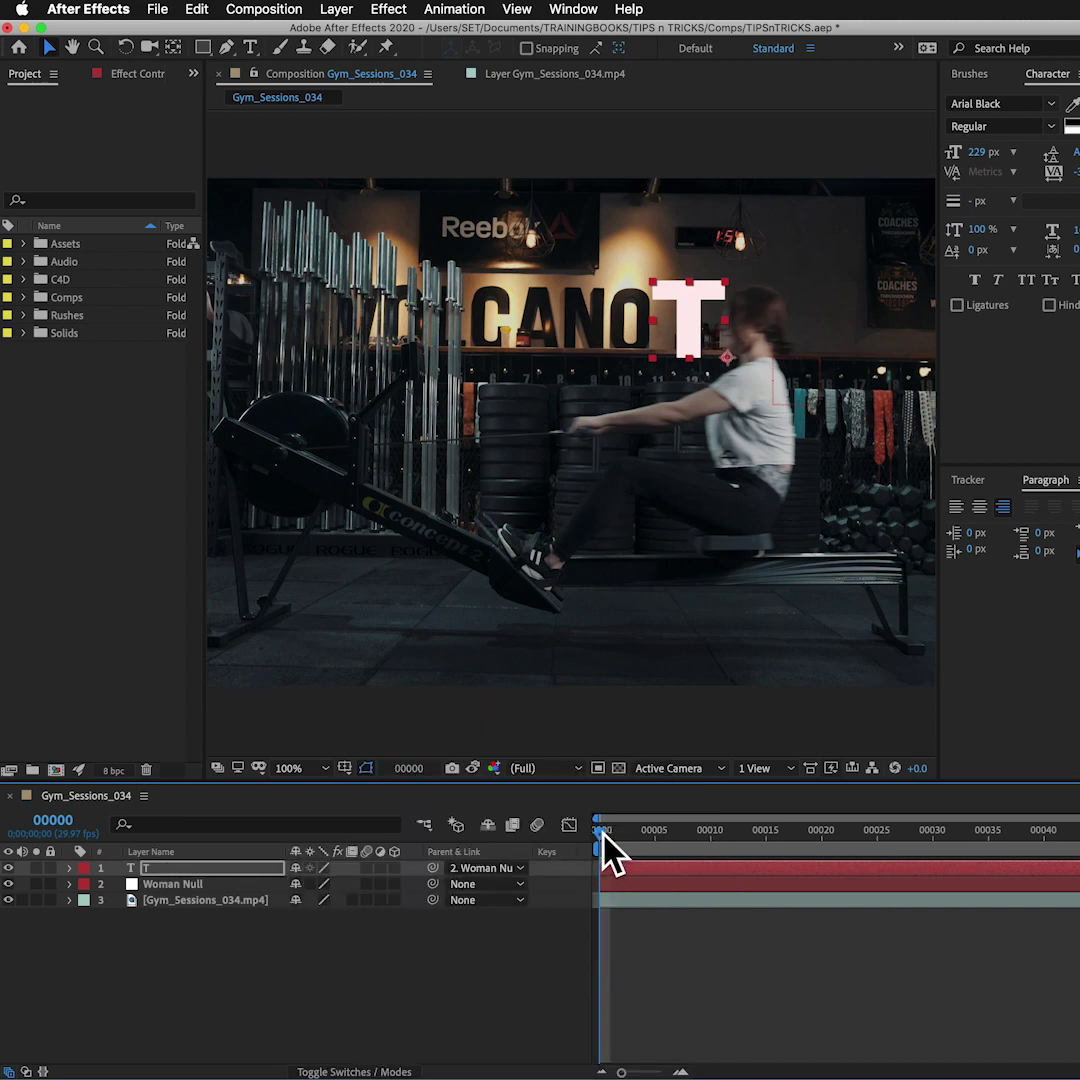
Preview the composition from frame 0 to check how the T follows the woman, stopping at frame 27.
mouse_move(597, 832)
mouse_down()
mouse_move(948, 836)
mouse_move(588, 830)
mouse_up()
key(space)
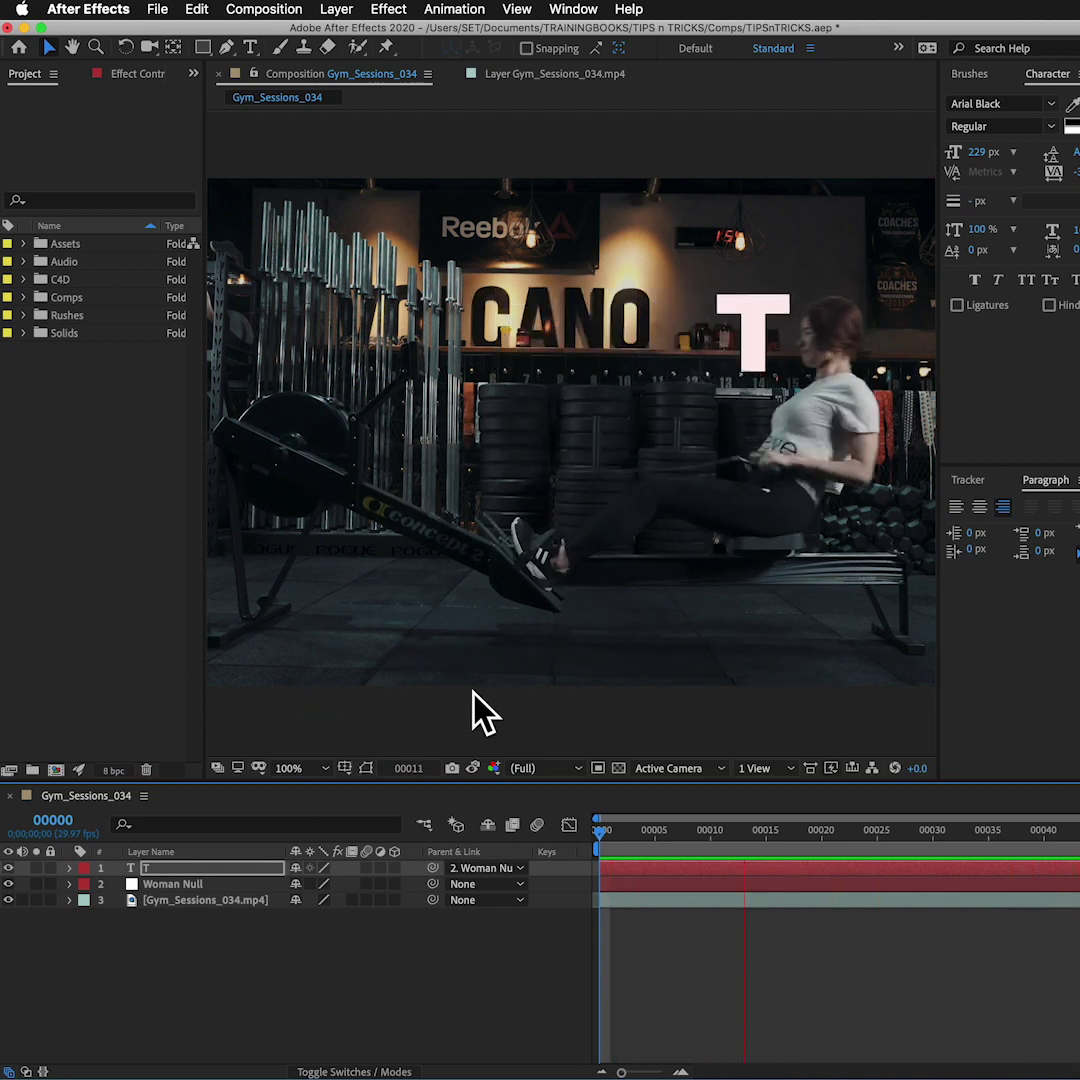
key(space)
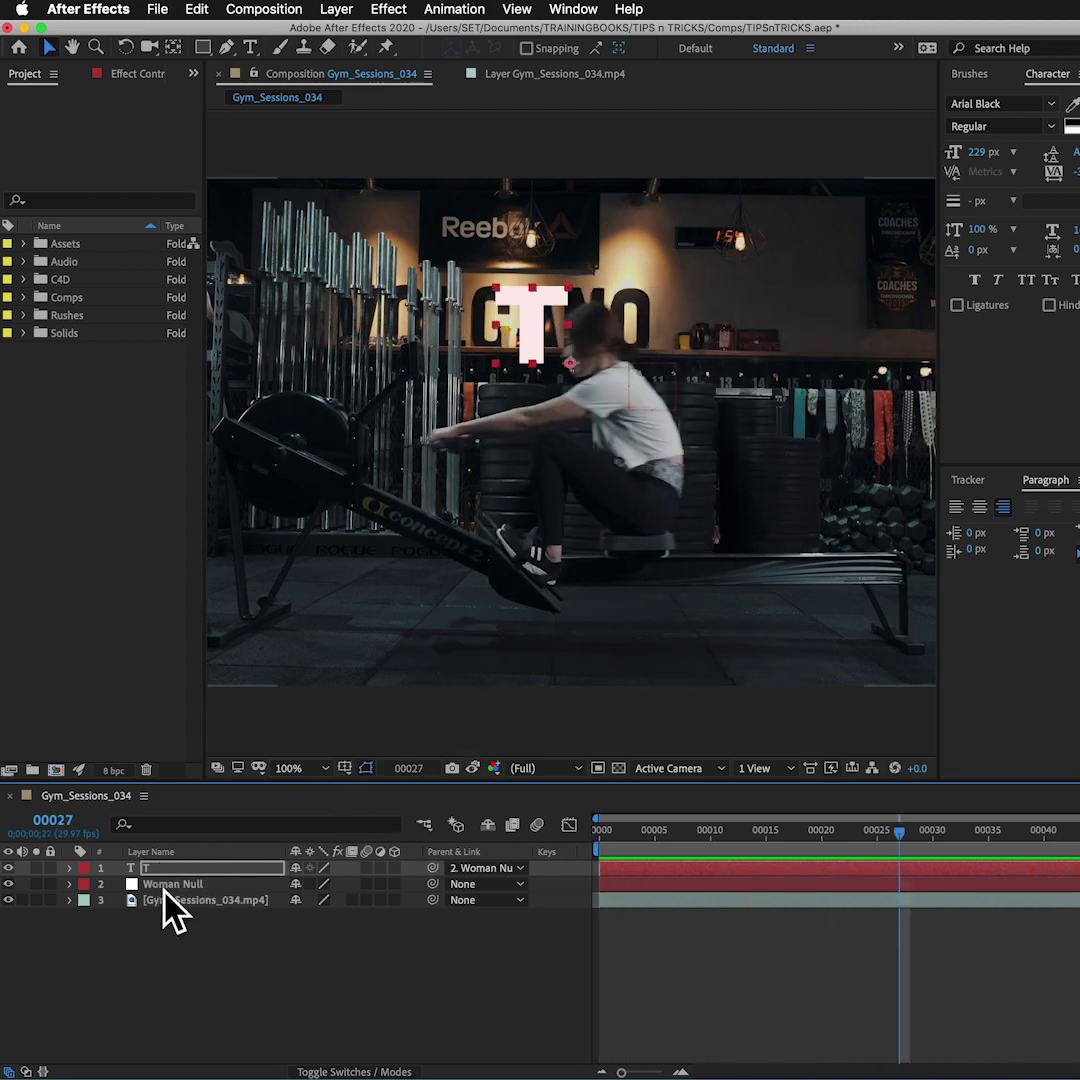
Reveal the Position keyframes of Woman Null for inspection and collapse them again.
click(165, 884)
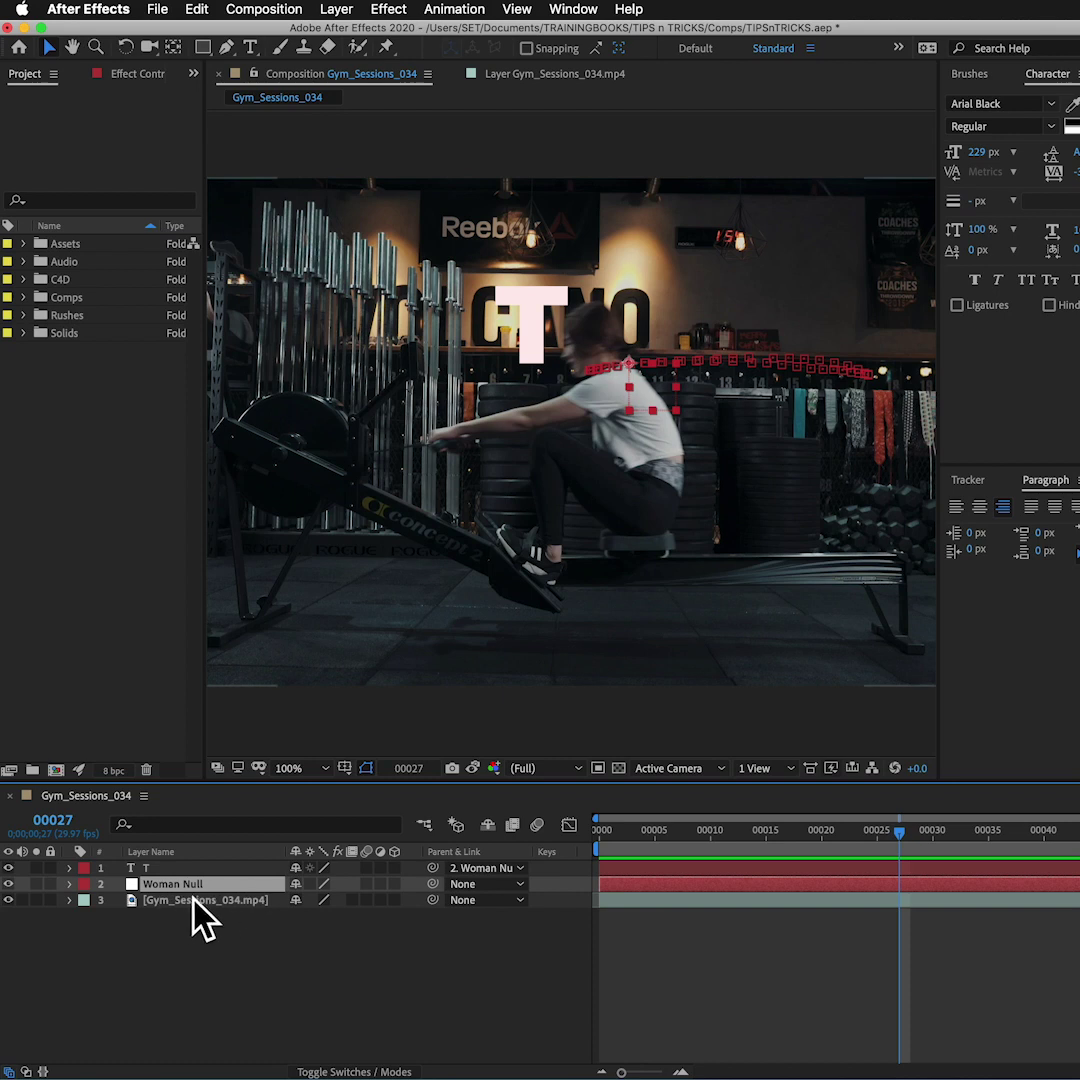
key(u)
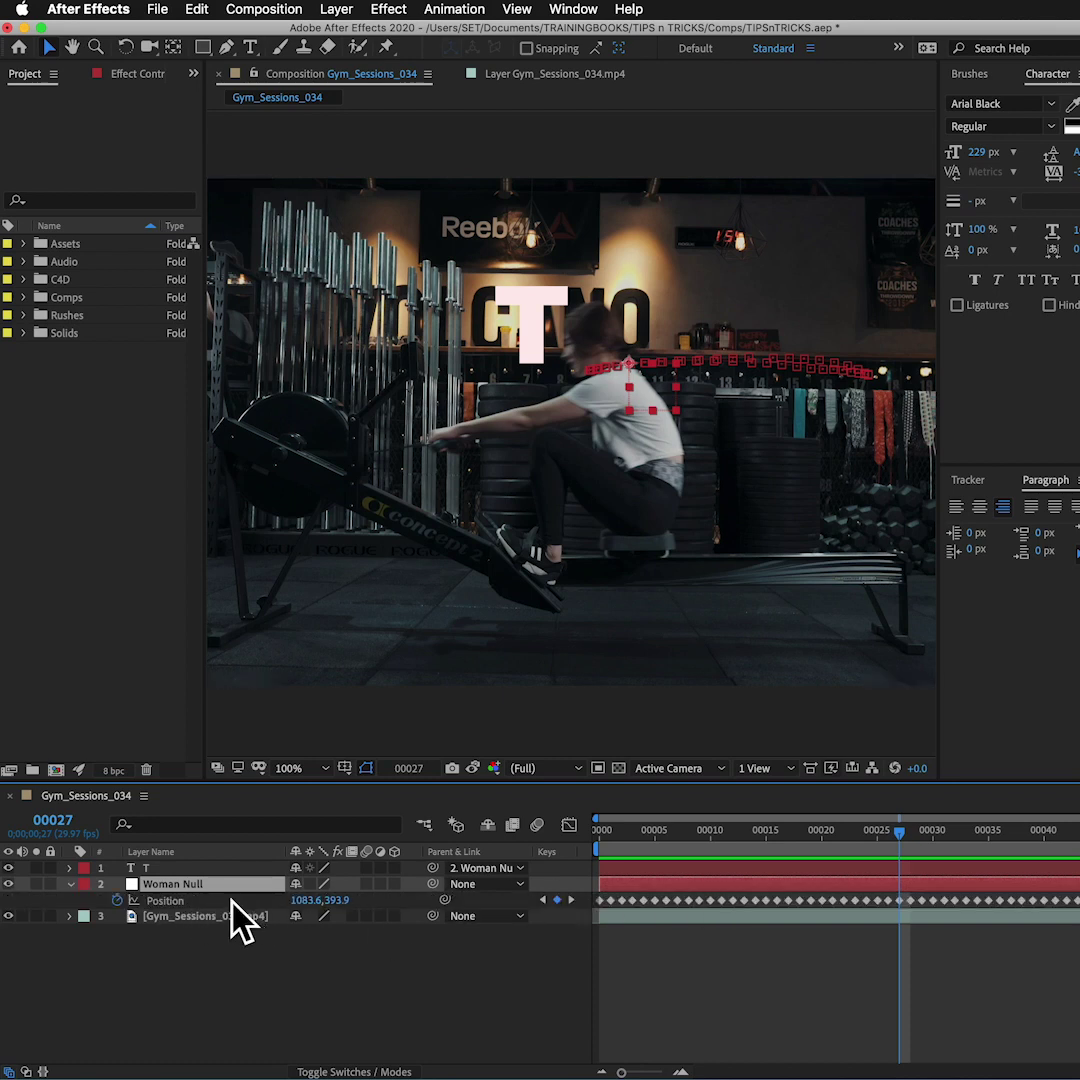
key(u)
Duplicate the T text layer and move the copy horizontally to the other side of the woman's head.
click(163, 867)
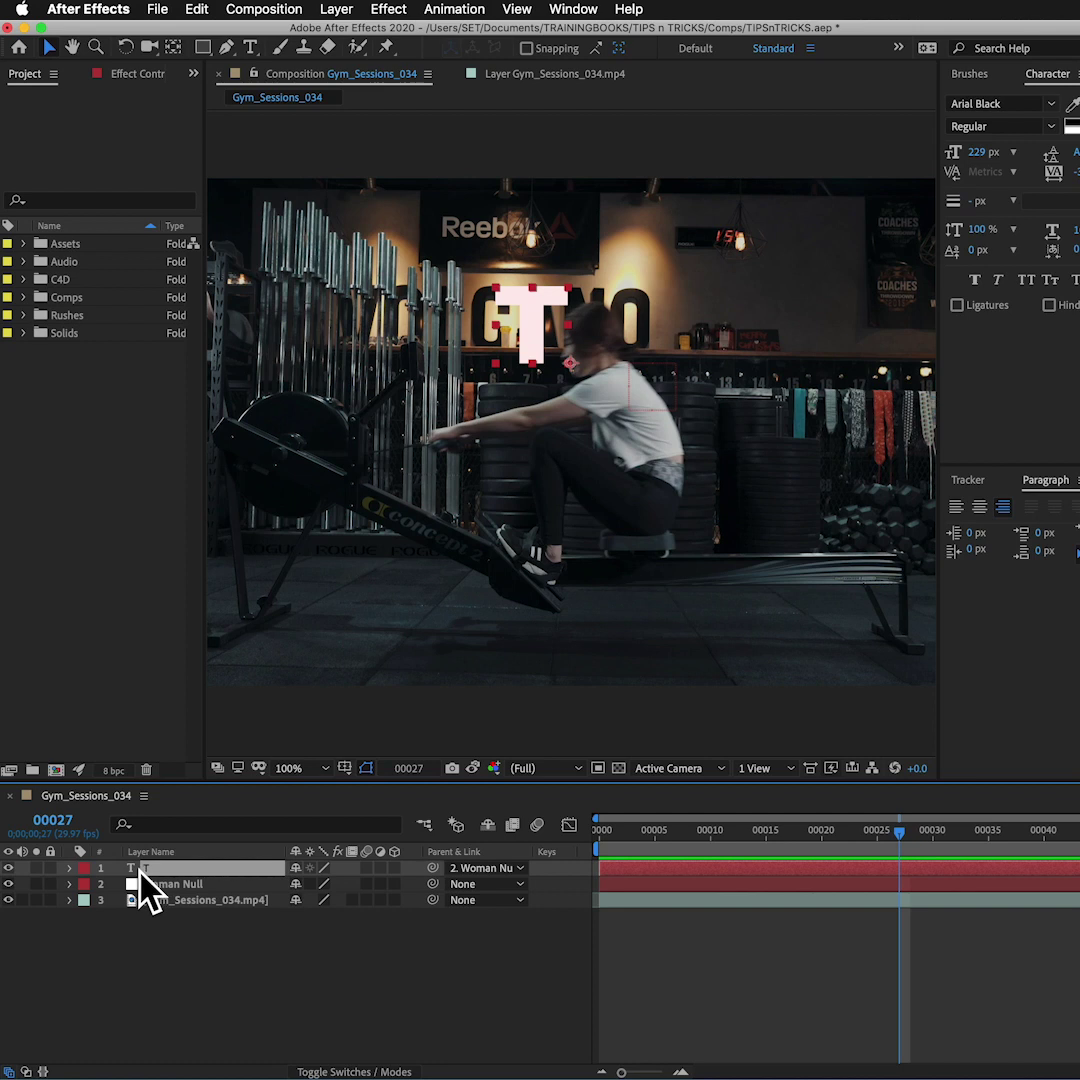
key(super+d)
drag(535, 330, 688, 335)
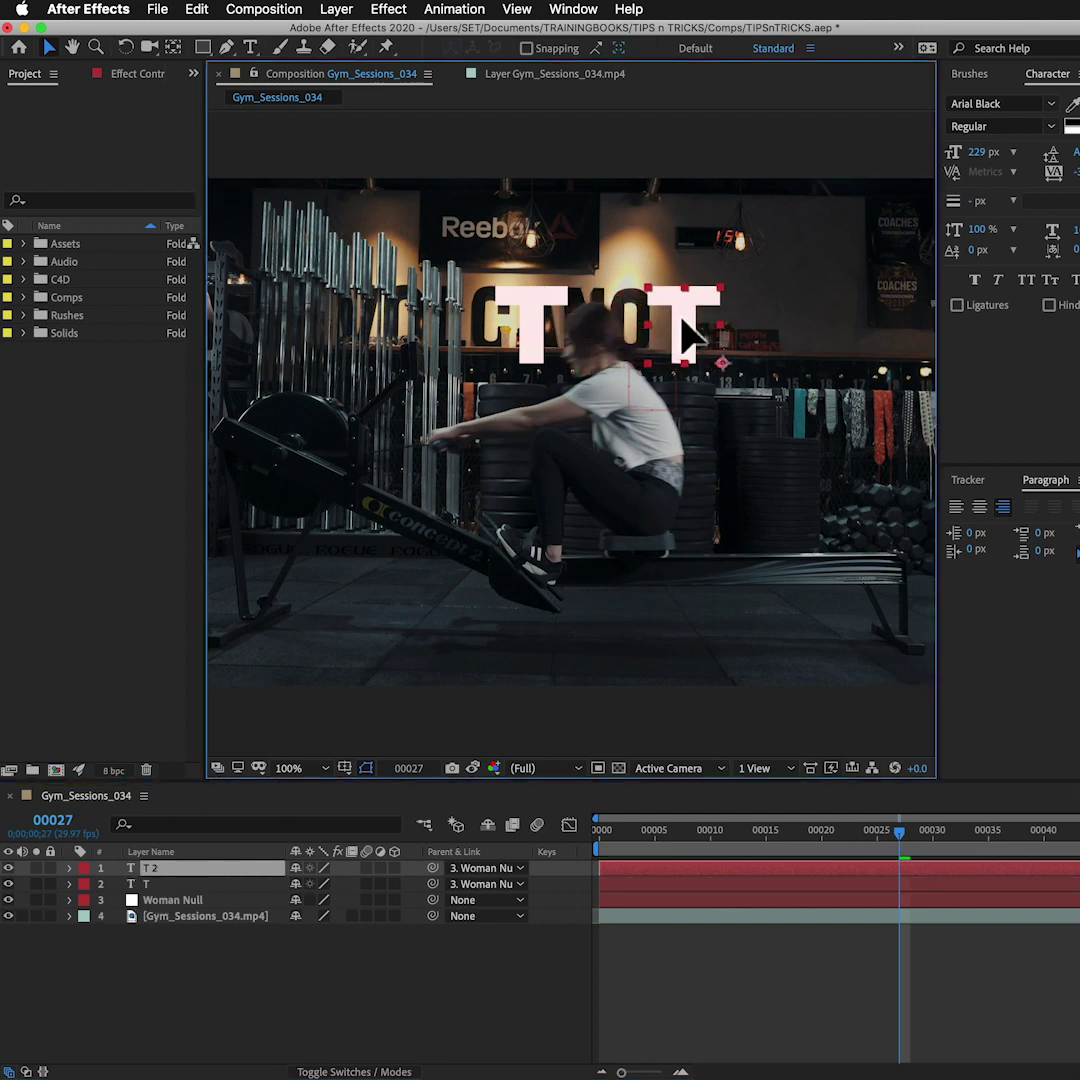
key(Return)
key(Return)
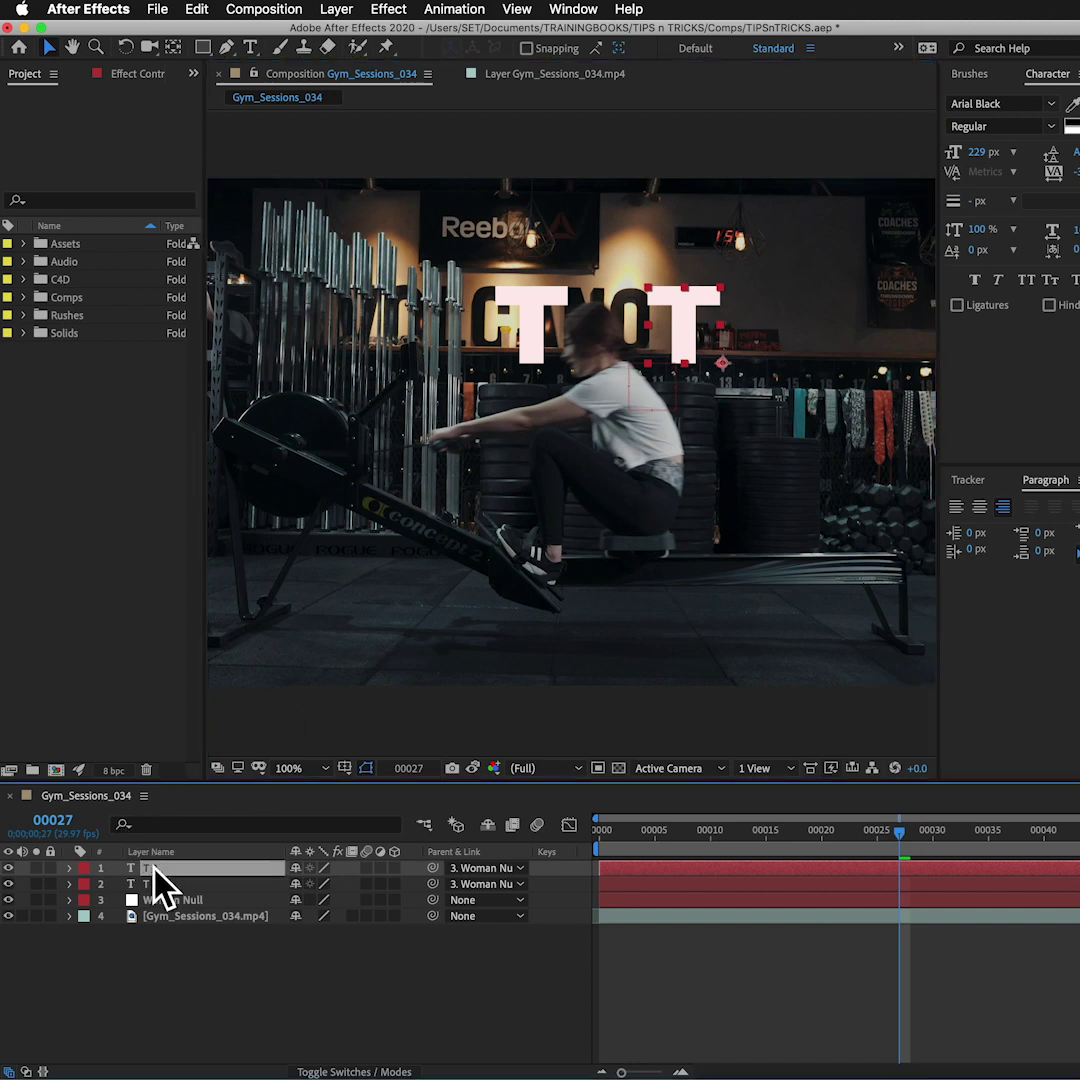
Duplicate T 2 and position the new copy above the woman's head, centred between the other two letters.
key(ctrl+d)
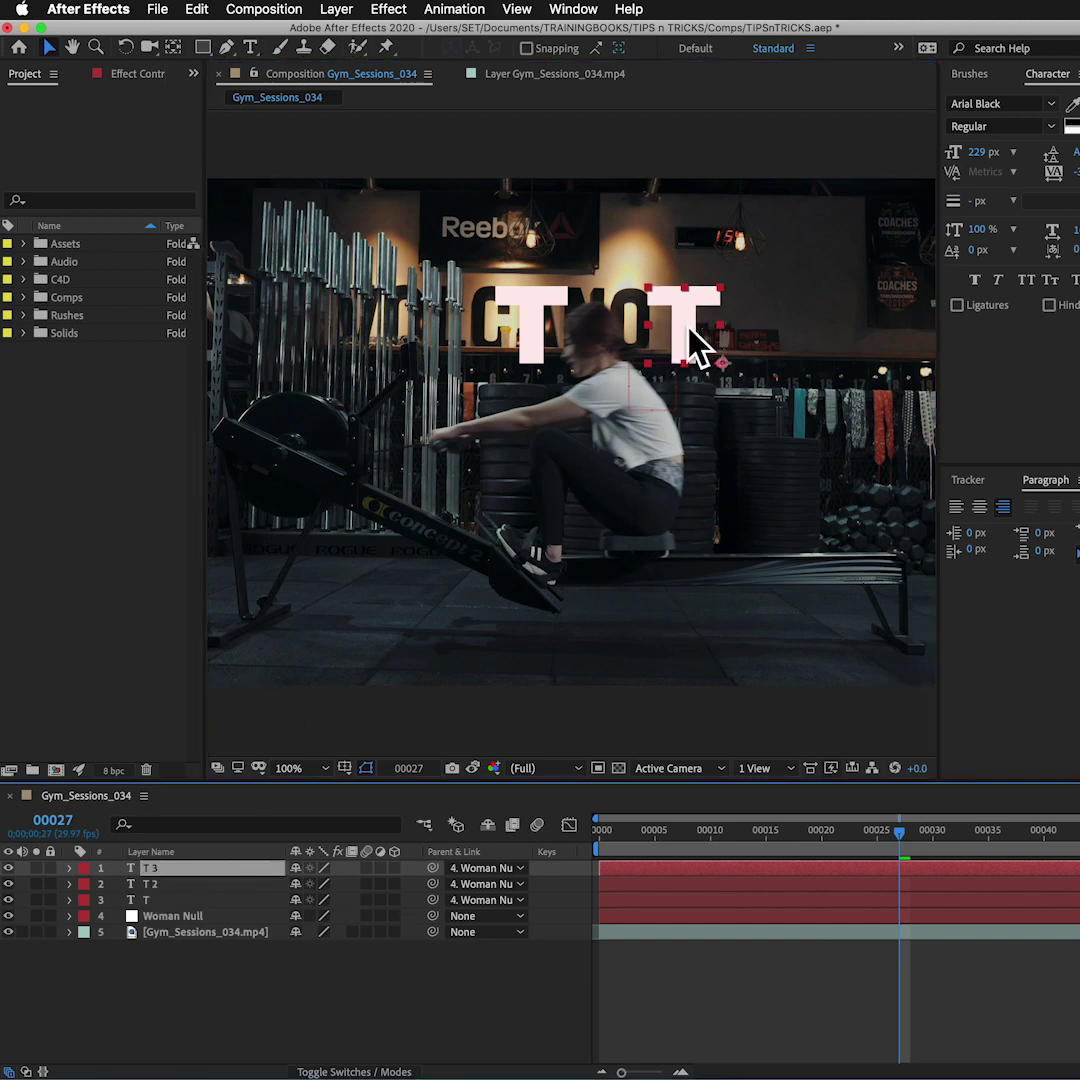
drag(689, 329, 609, 238)
key(Return)
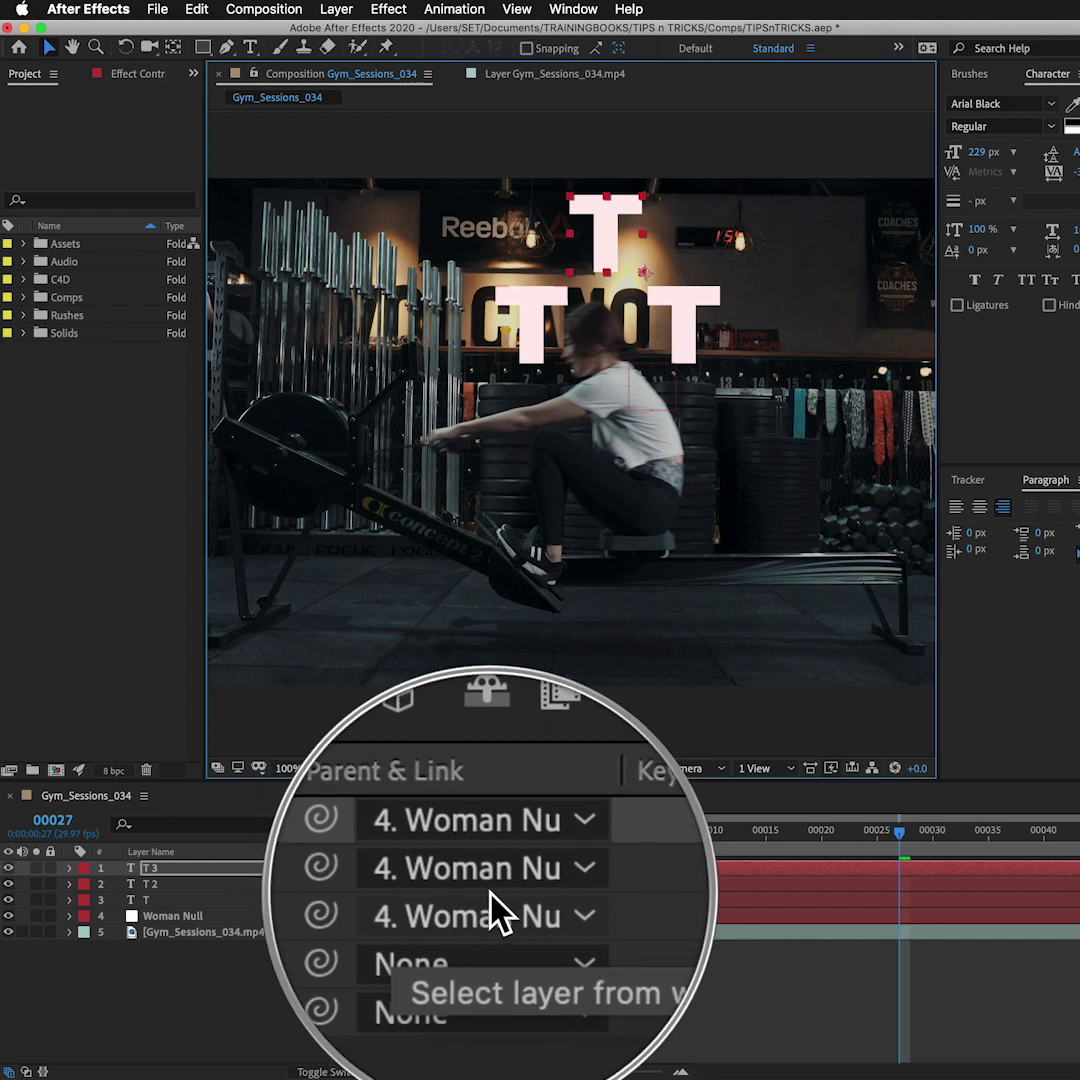
During a looping preview, shift T 2 slightly closer to the first T and re-centre T 3 above the pair.
key(space)
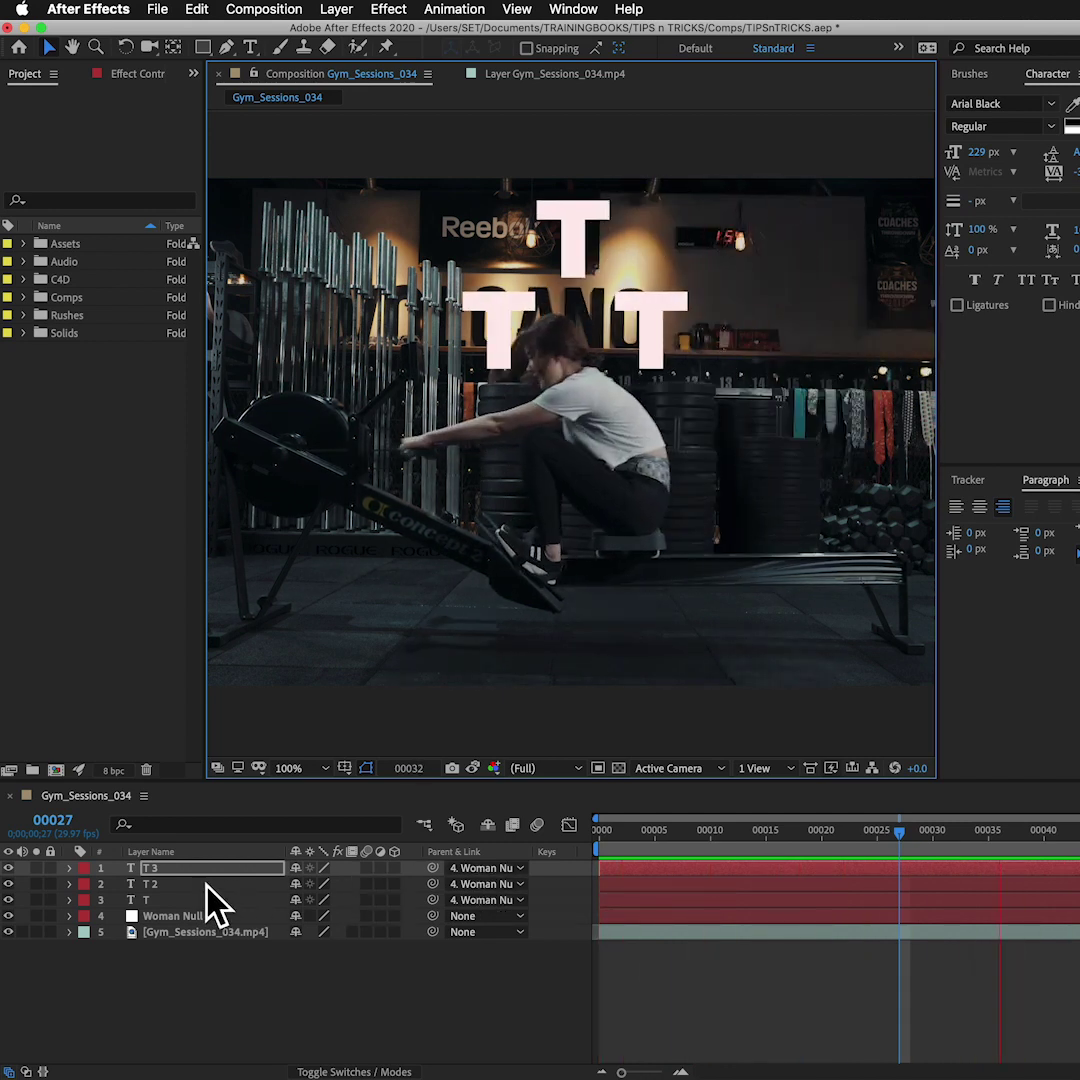
click(188, 886)
key(Return)
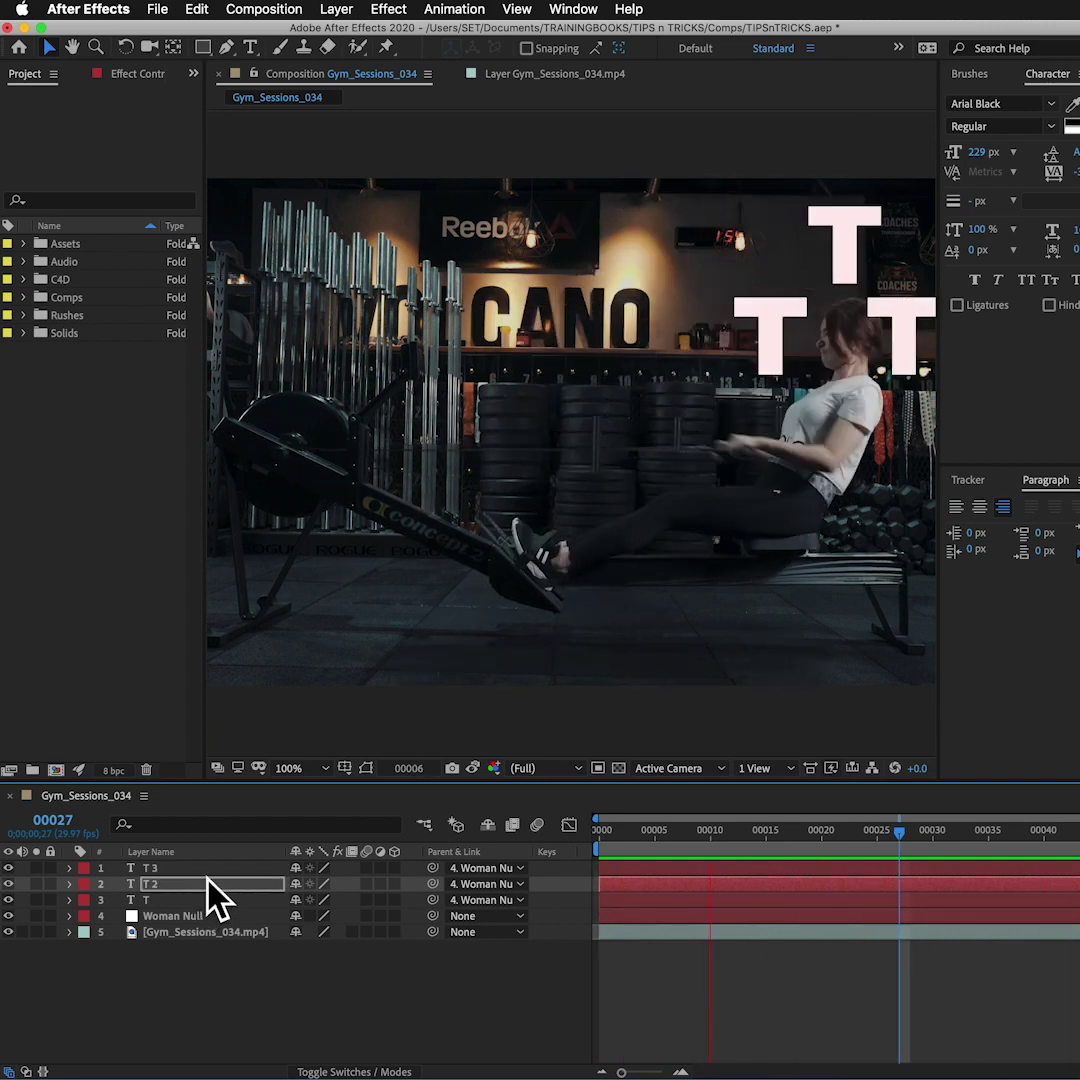
click(182, 867)
key(Return)
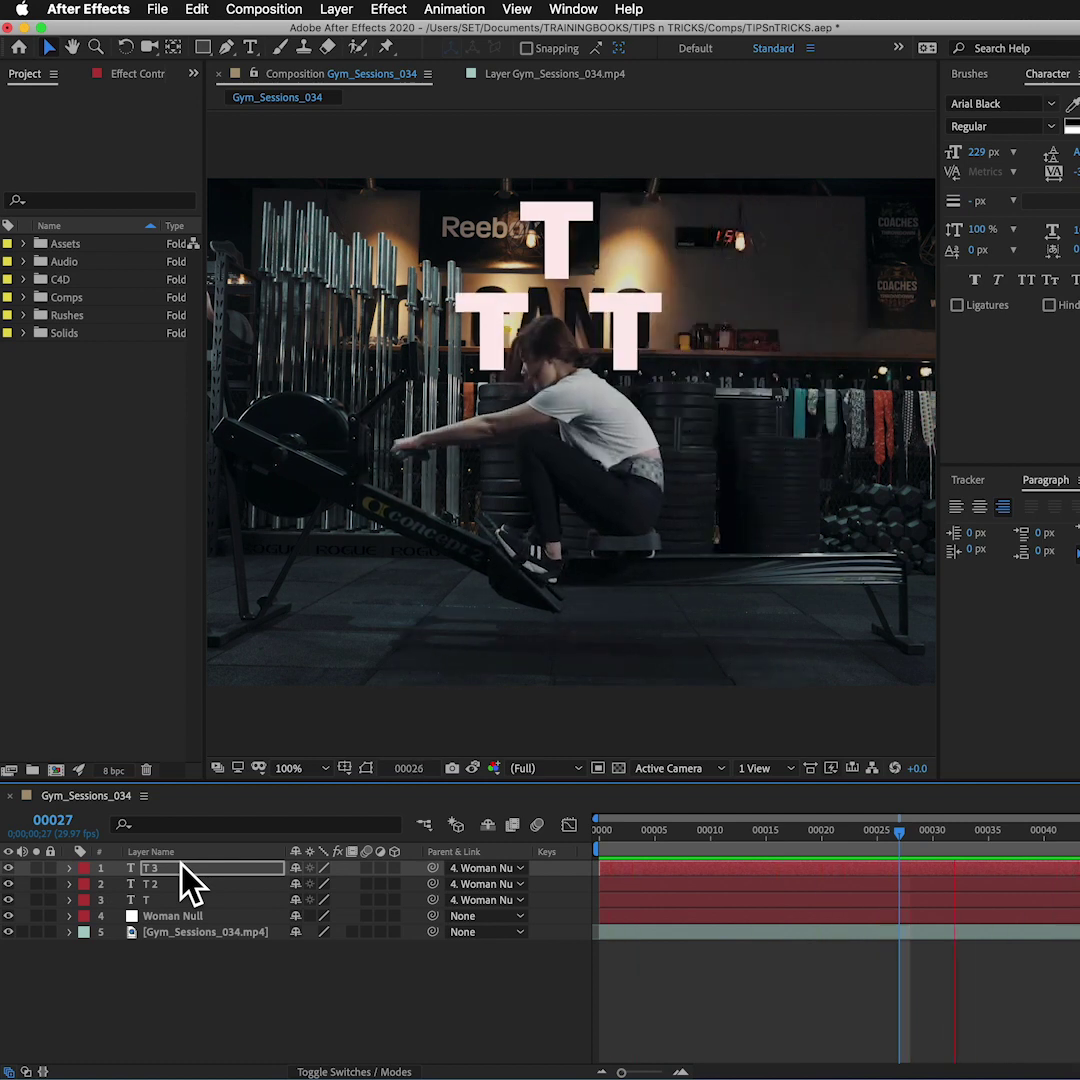